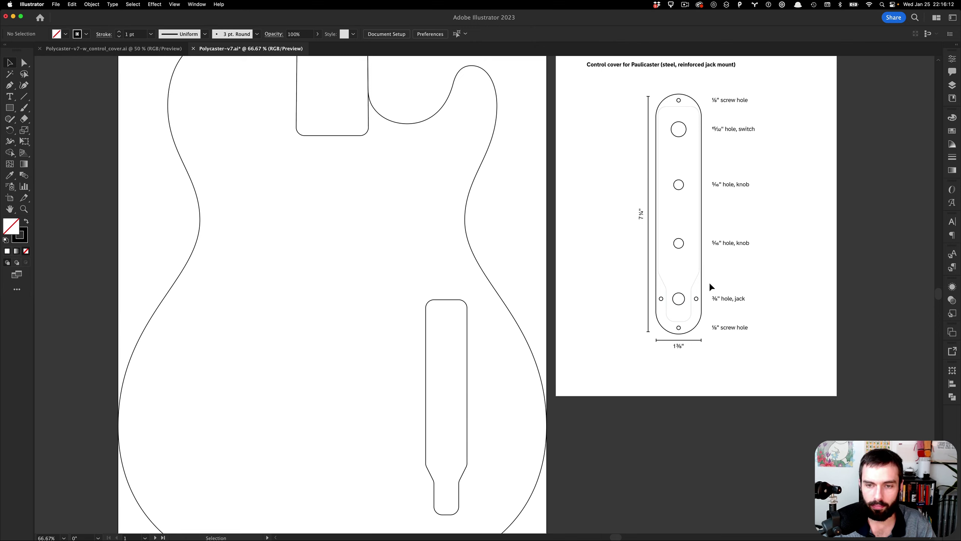
- Examine the control cover drawing around the jack hole, and switch to Fusion 360 to inspect the extruded guitar body
alt+scroll(709, 282, up, 3)
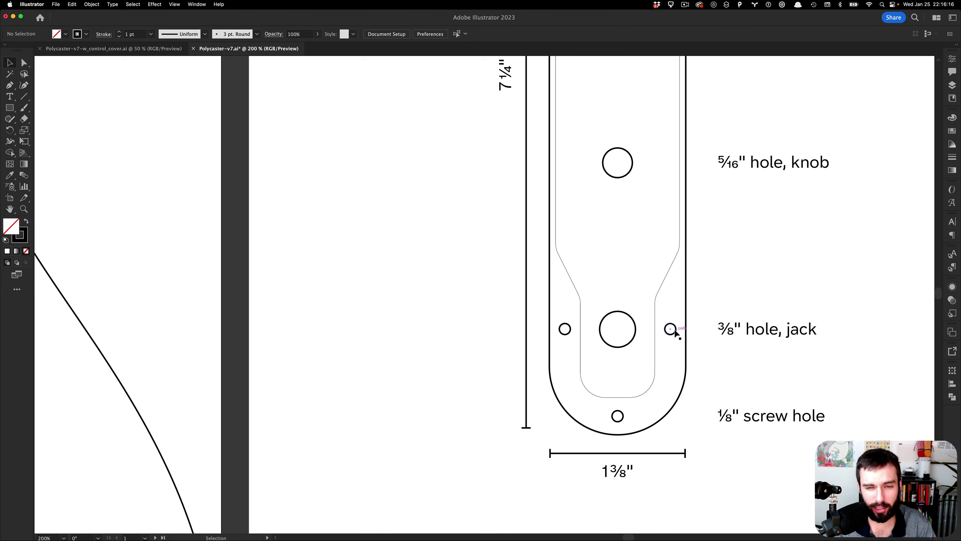
alt+scroll(678, 286, down, 4)
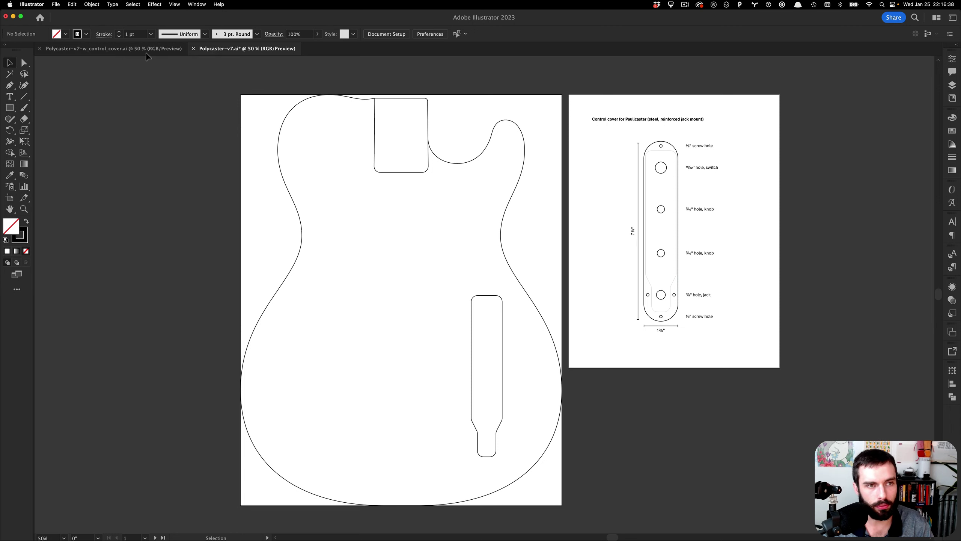
key(super+Tab)
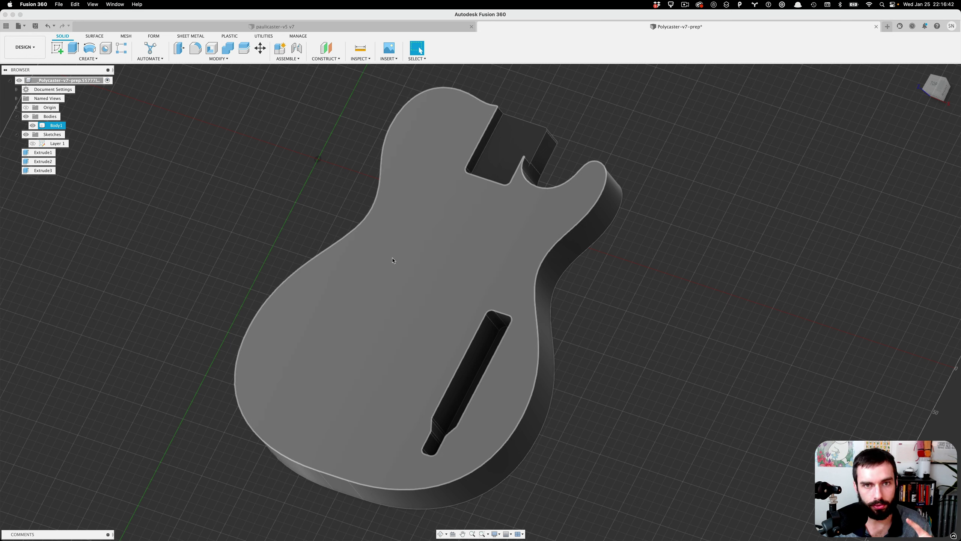
click(640, 191)
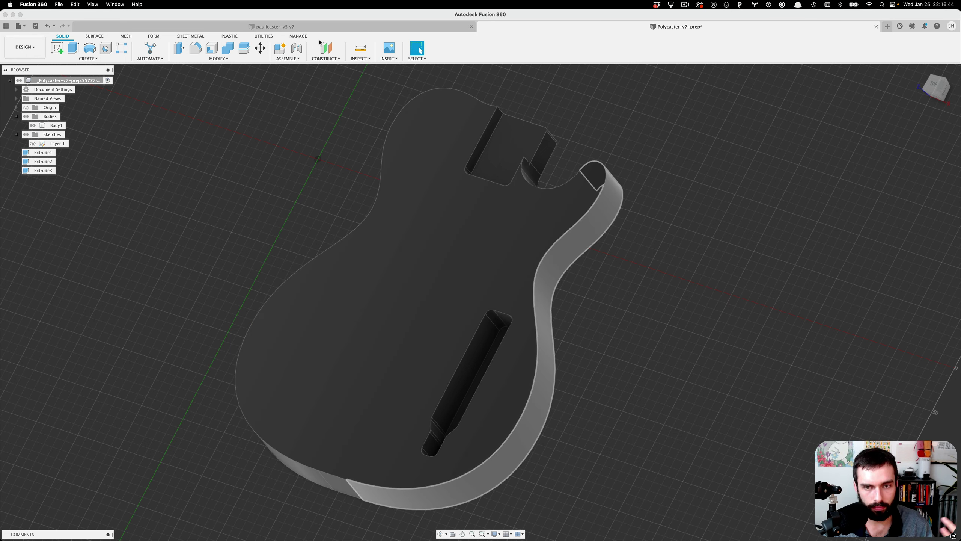
click(570, 428)
click(748, 291)
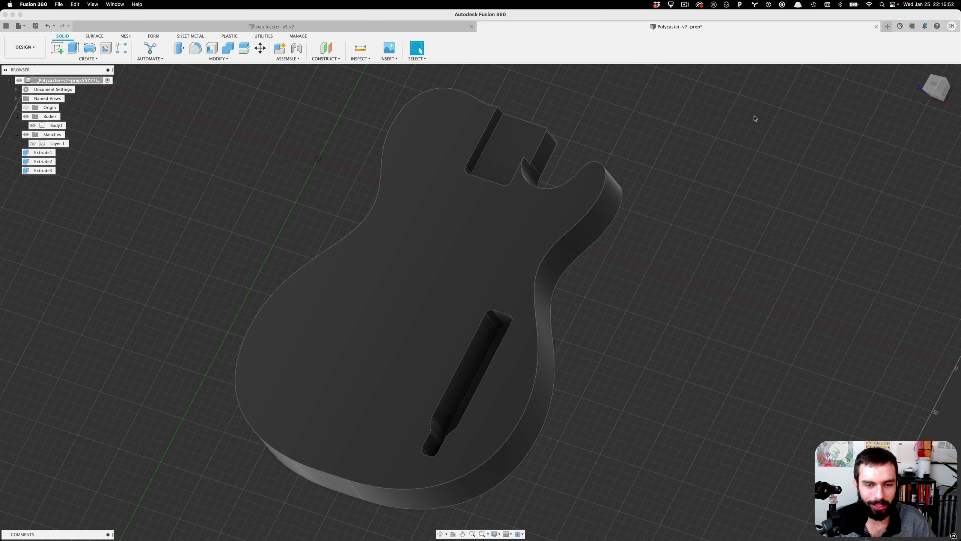
click(369, 501)
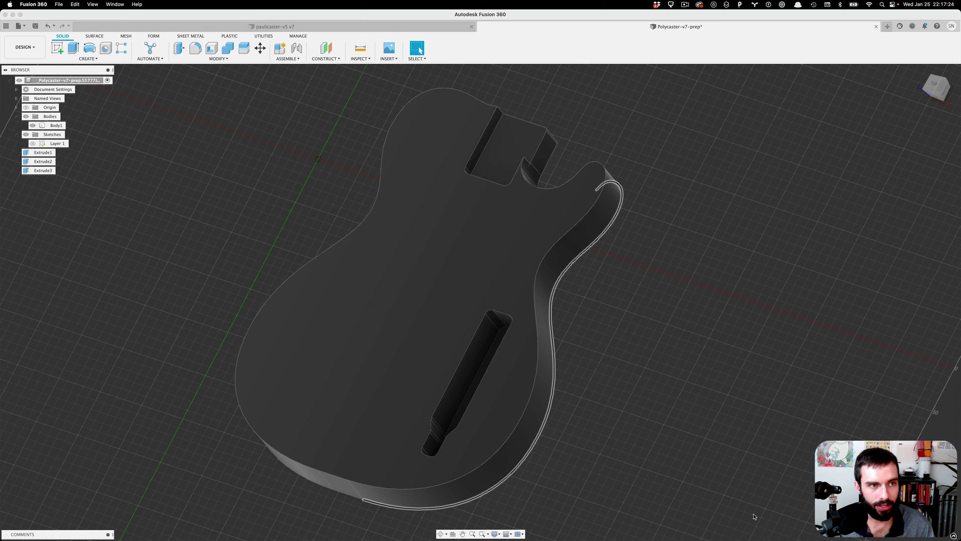
click(56, 126)
click(223, 85)
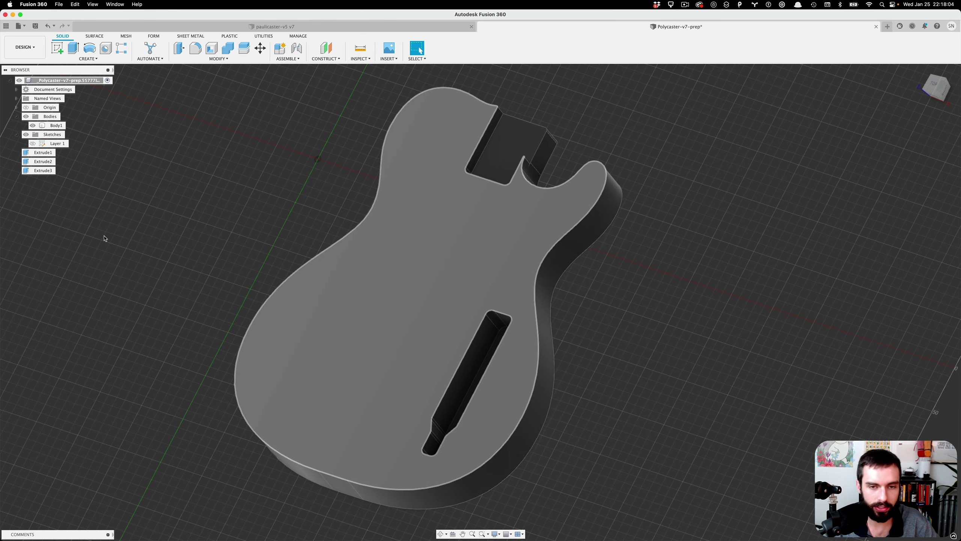
key(super+Tab)
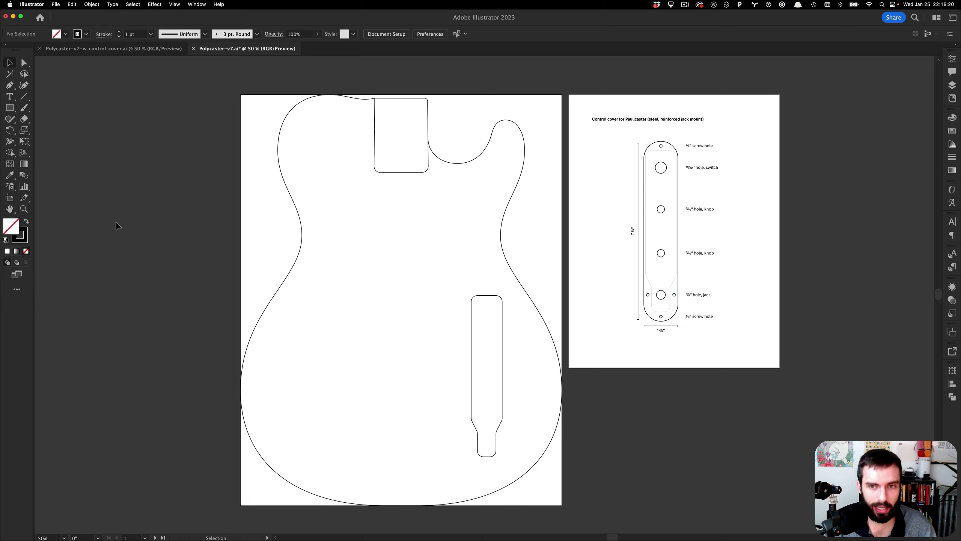
key(super+Tab)
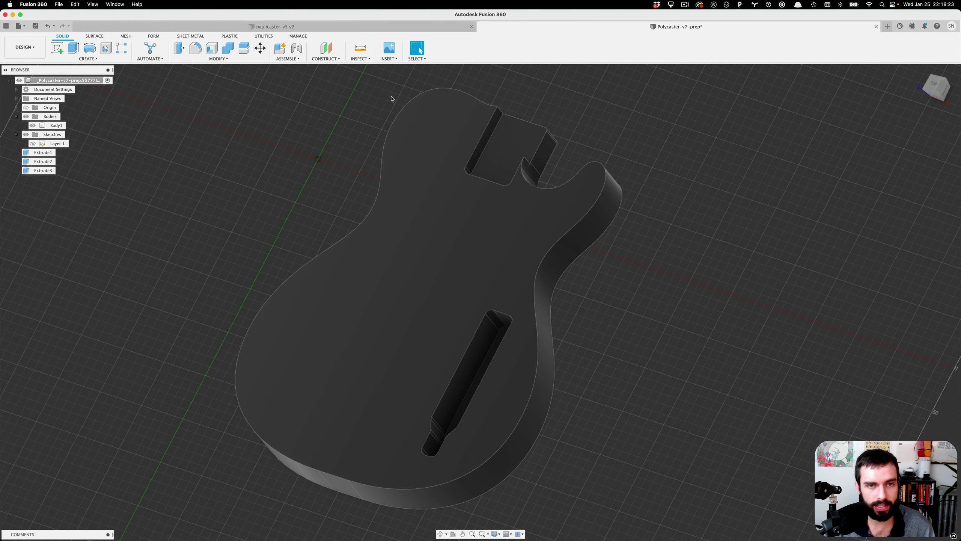
click(396, 60)
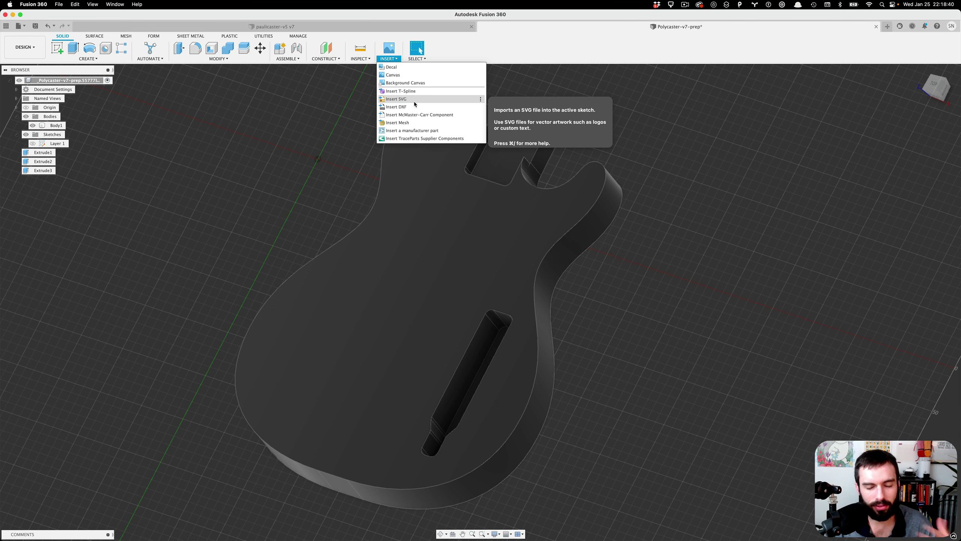
click(685, 299)
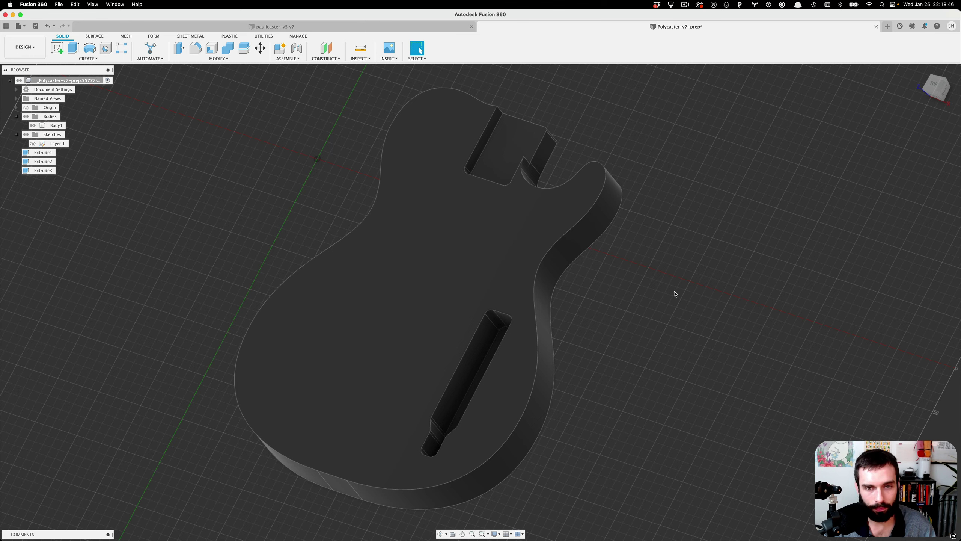
- Switch to Illustrator, bring up Polycaster-v7-w_control_cover.ai, and check the overall size of the guitar outlines and their artboard
key(super+Tab)
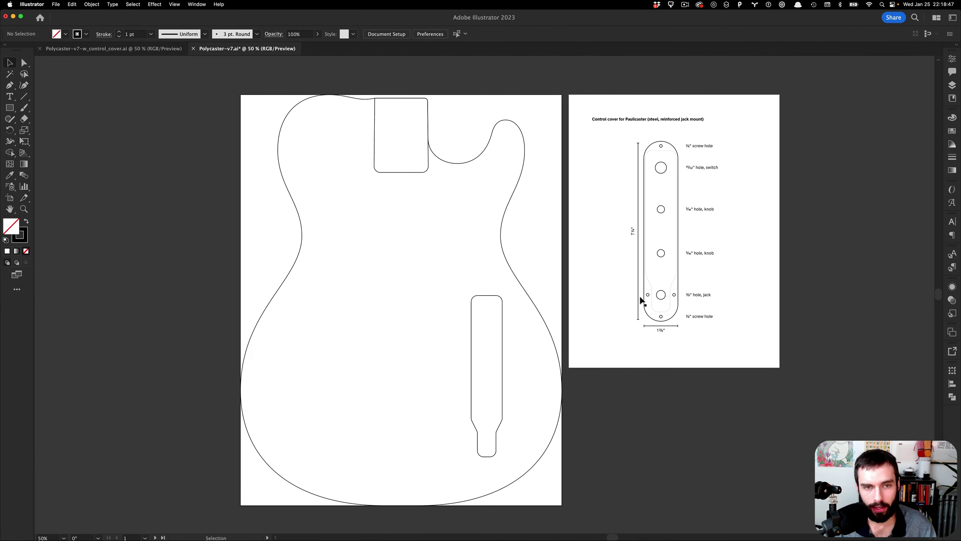
click(150, 52)
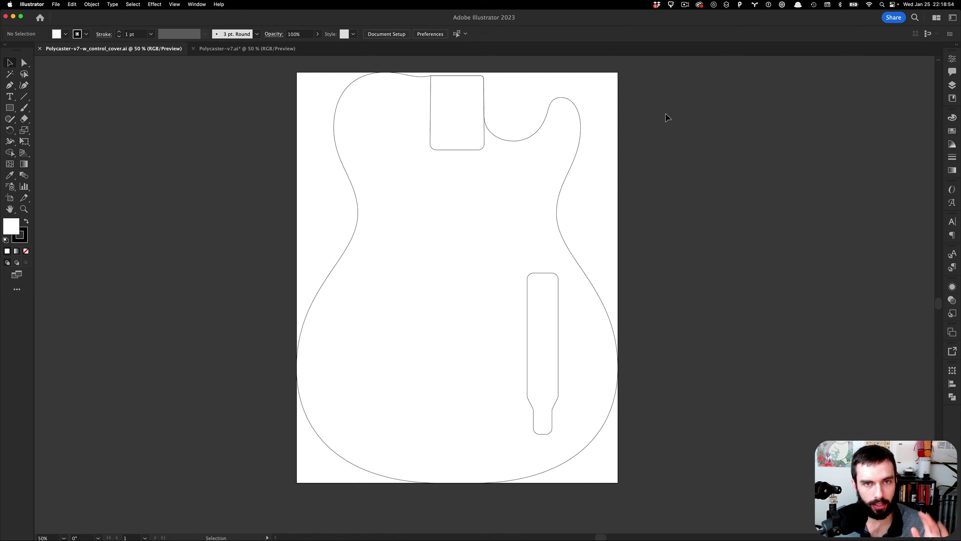
scroll(666, 108, left, 1)
drag(664, 71, 200, 496)
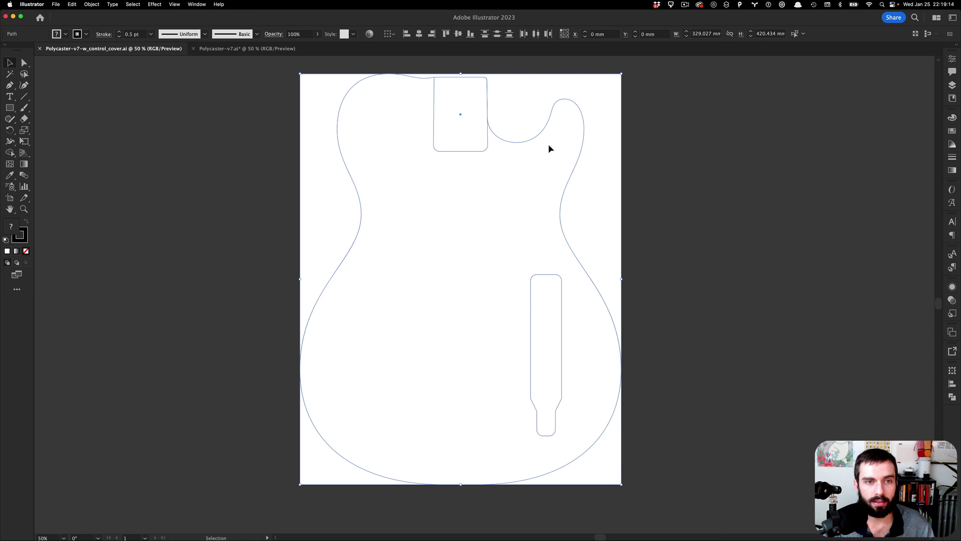
click(668, 146)
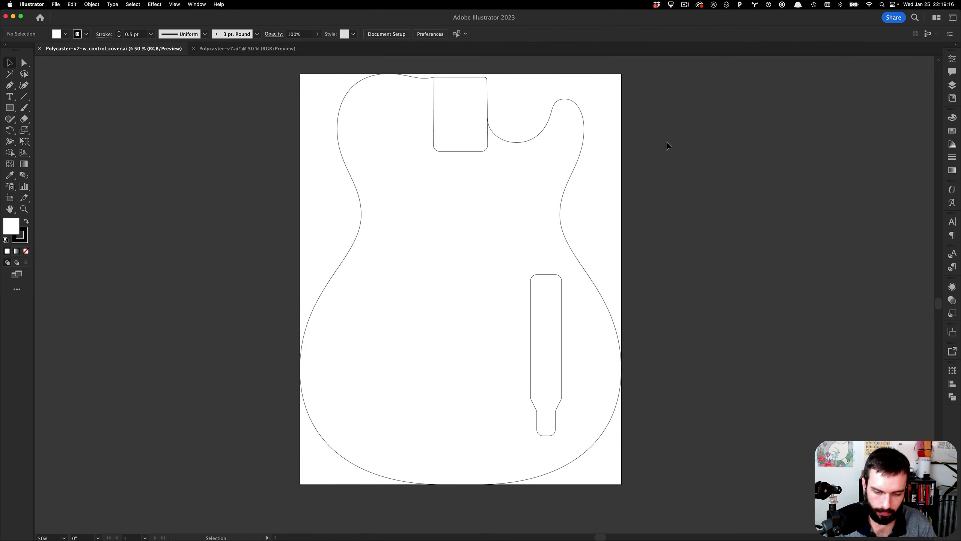
drag(665, 144, 261, 369)
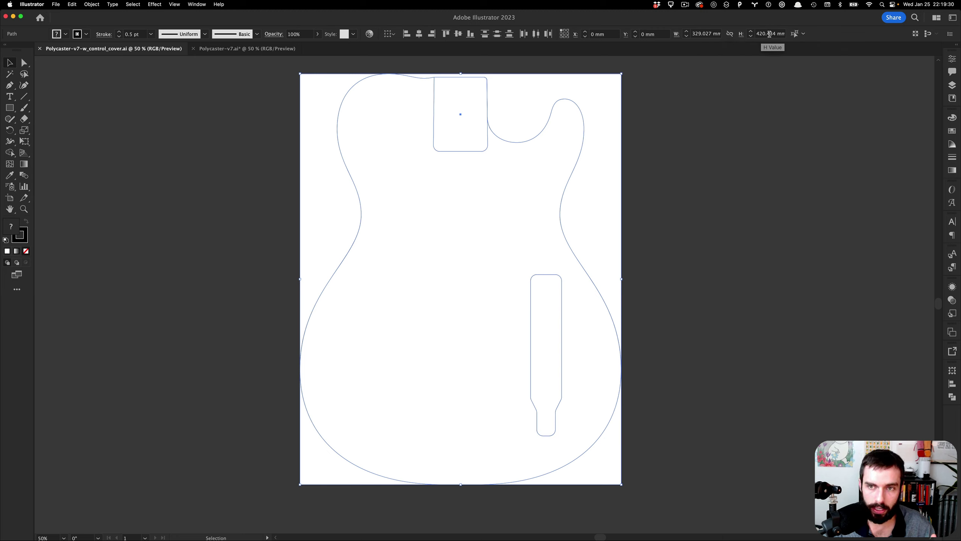
click(689, 81)
key(shift+o)
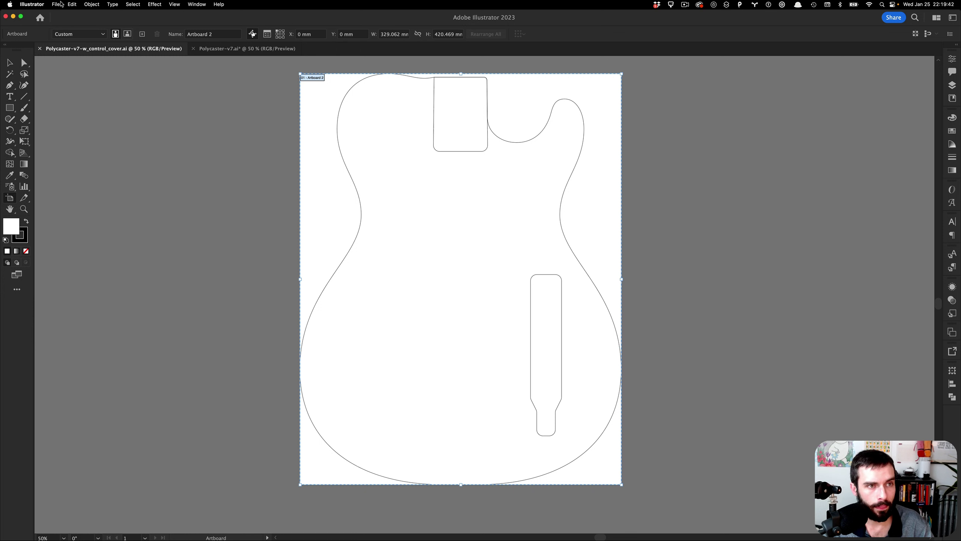
- Set up an export of the guitar outlines to the guitar folder as Polycaster-v7-prep in Autodesk RealDWG (dwg) format
click(61, 3)
mouse_move(131, 173)
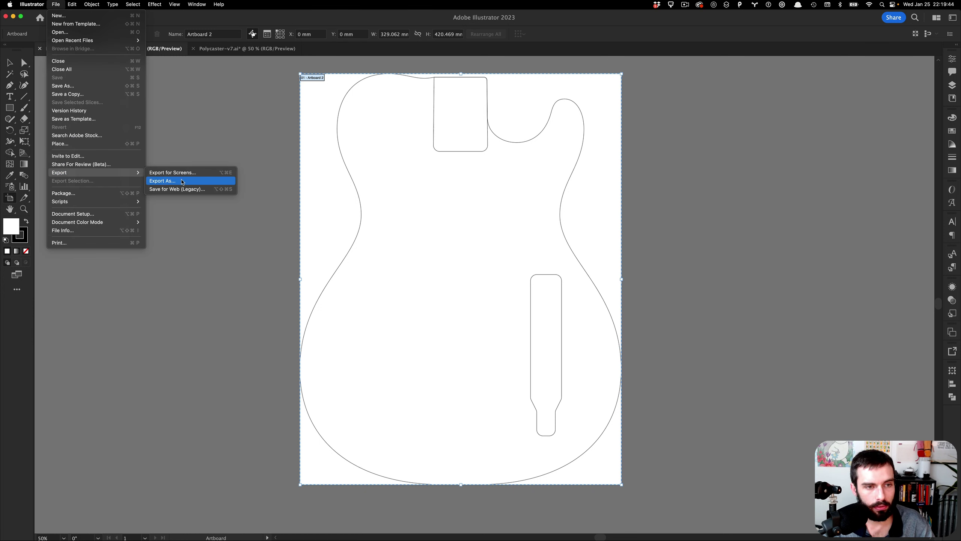
click(182, 181)
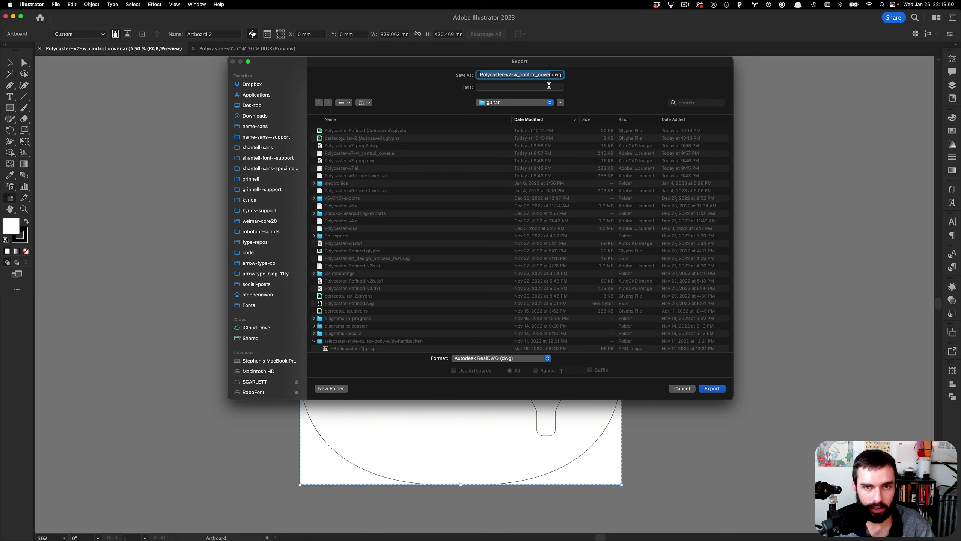
key(Right)
key(alt+shift+Left)
text(prep)
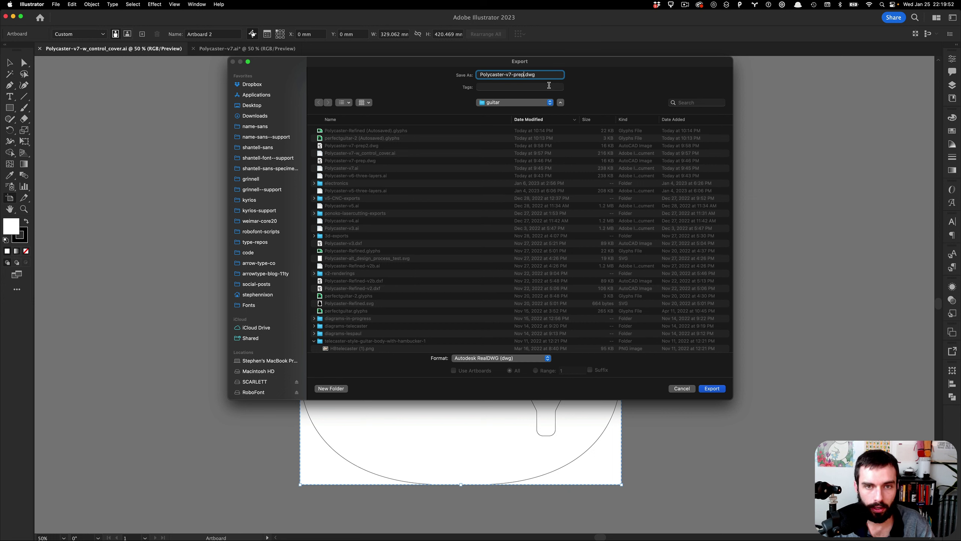
click(529, 359)
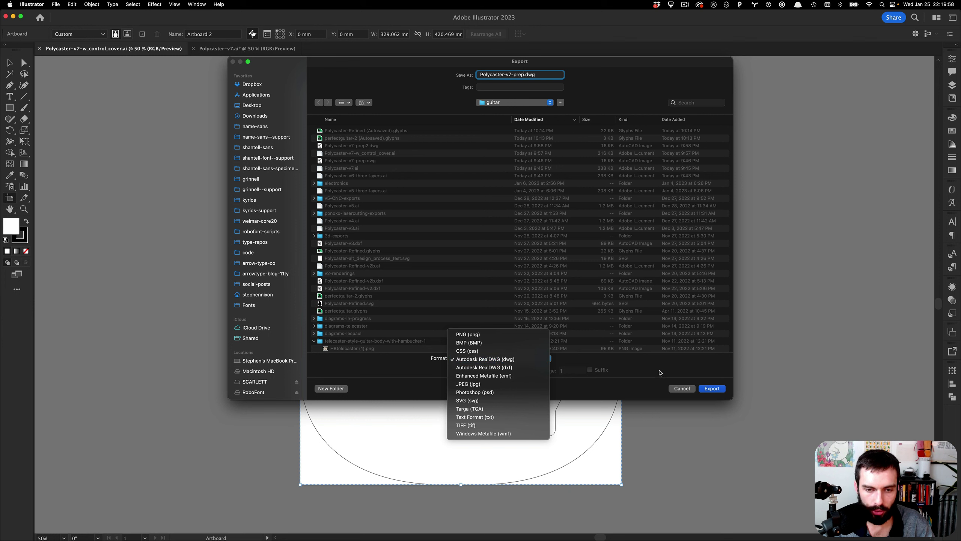
click(661, 373)
- Change the export name to Polycaster-v7-prep3.dwg and export it for AutoCAD 2018 with a scale of 1 millimeter = 1 unit
click(716, 389)
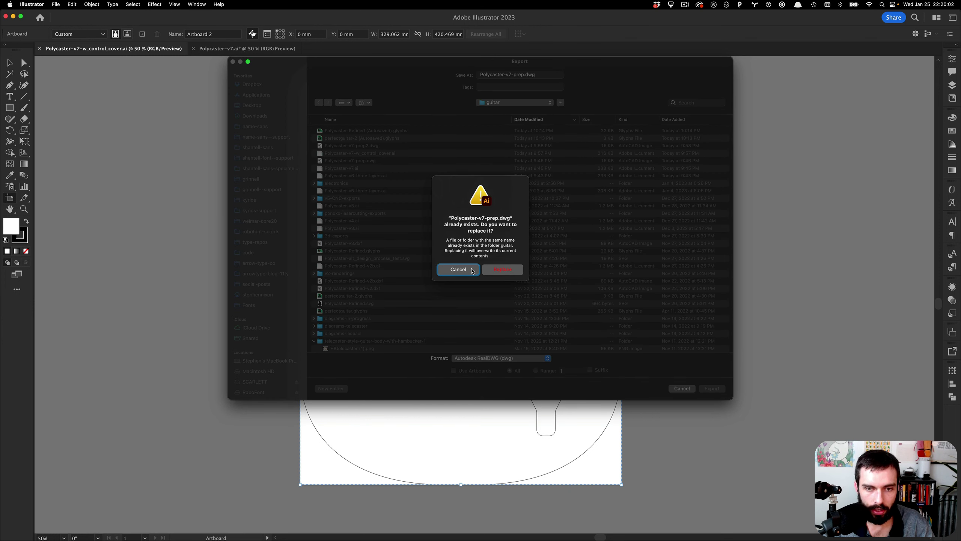
click(472, 271)
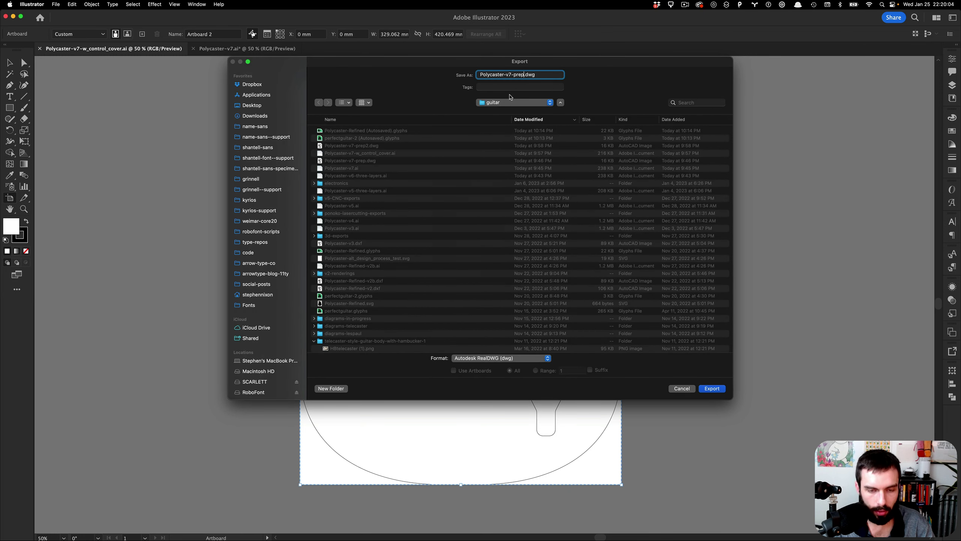
text(3)
click(712, 389)
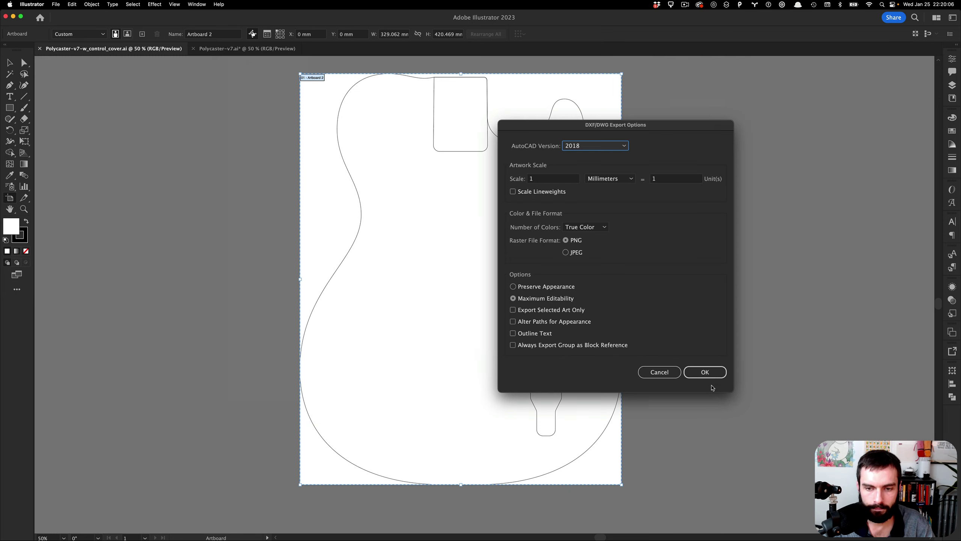
click(722, 374)
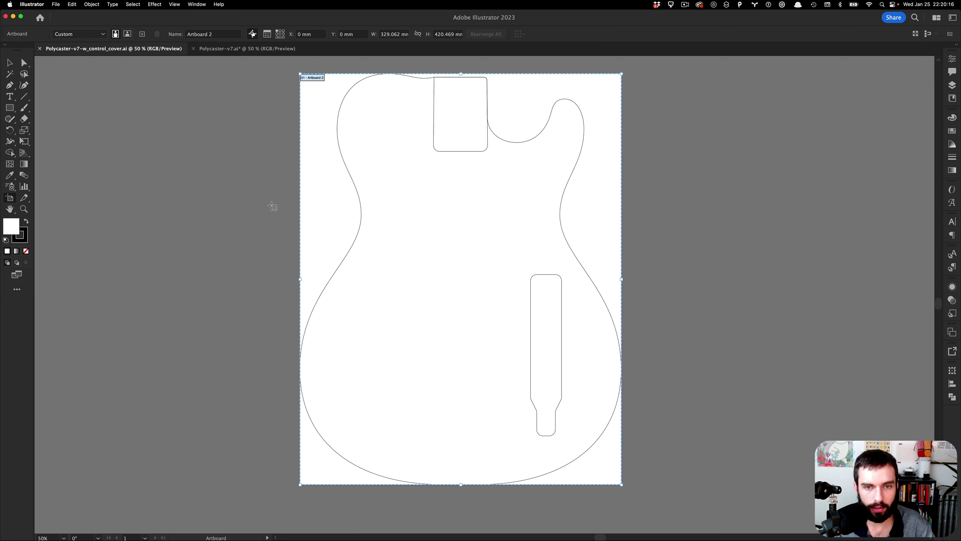
- Switch to Fusion 360 and open Polycaster-v7-prep3.dwg from the guitar folder on the computer
key(super+Tab)
click(60, 4)
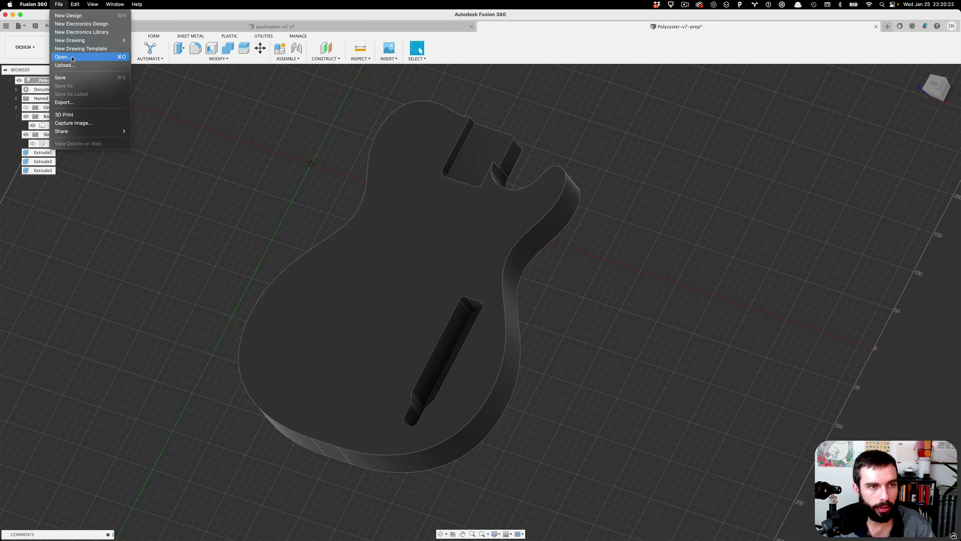
click(72, 59)
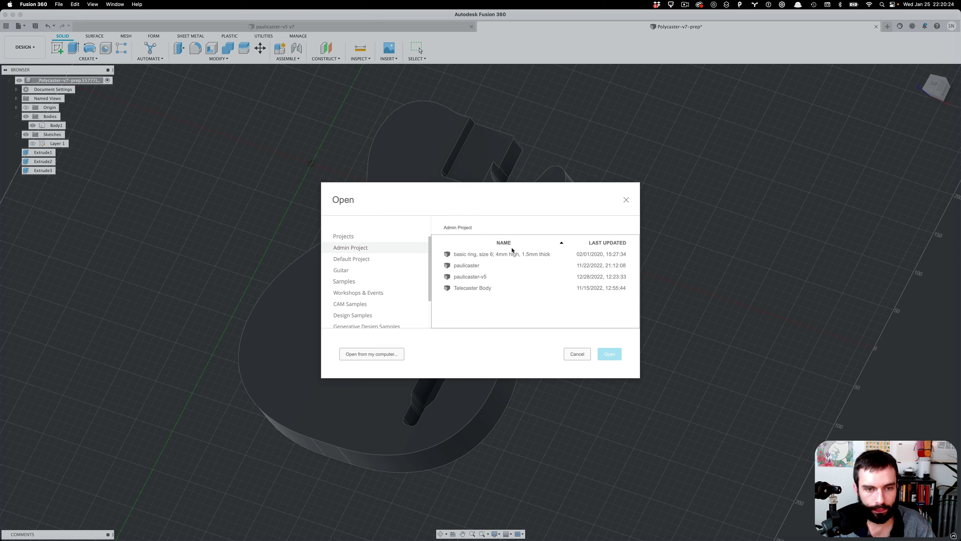
click(372, 353)
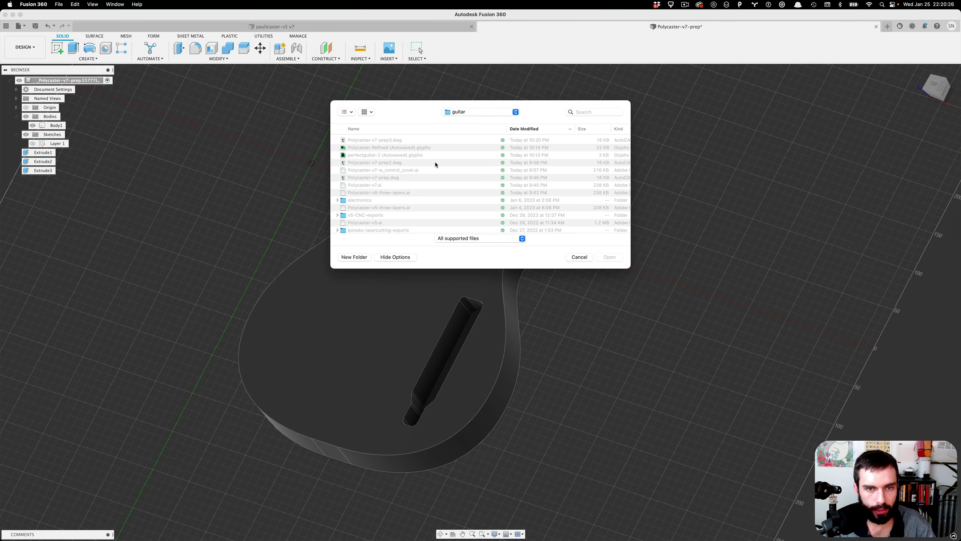
click(405, 141)
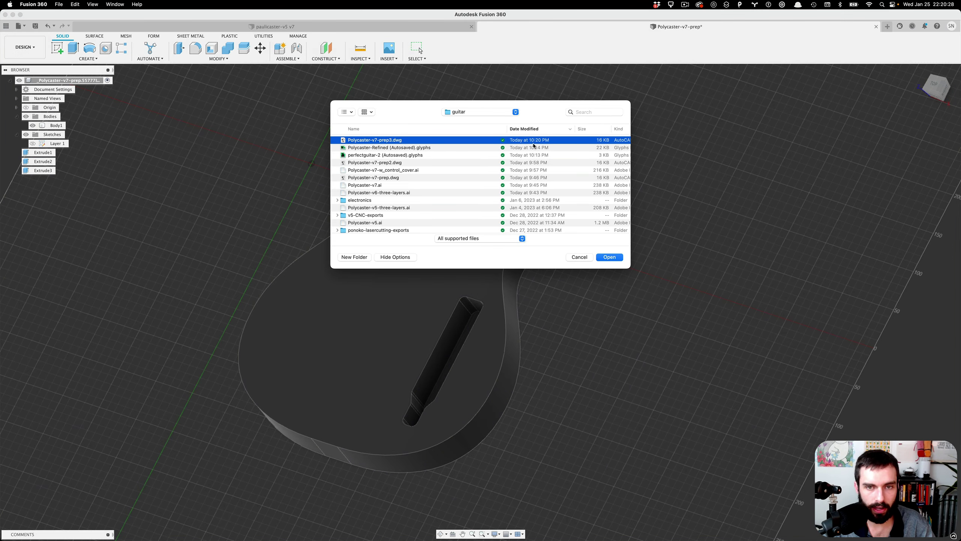
double_click(521, 140)
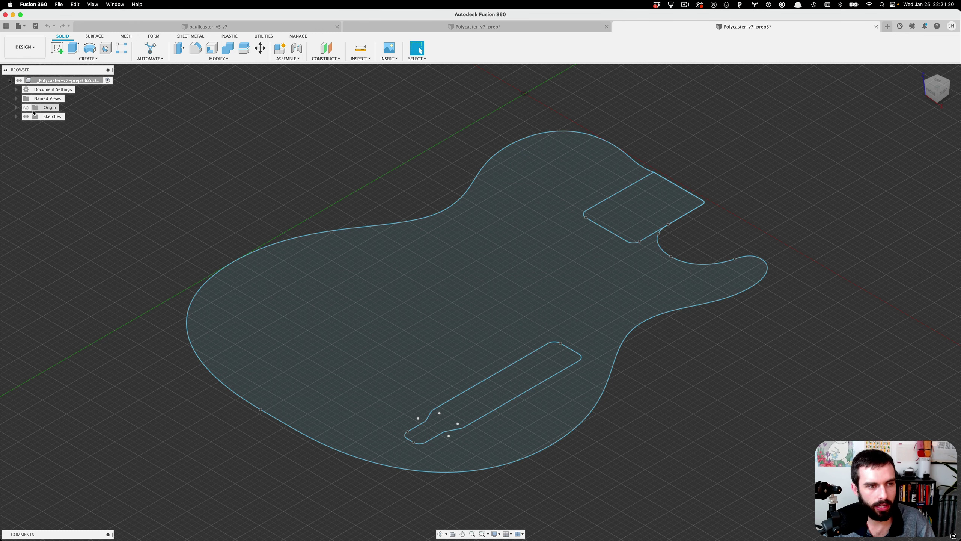
- Expand the imported sketches in the browser and examine the flat guitar outlines from several angles
click(16, 116)
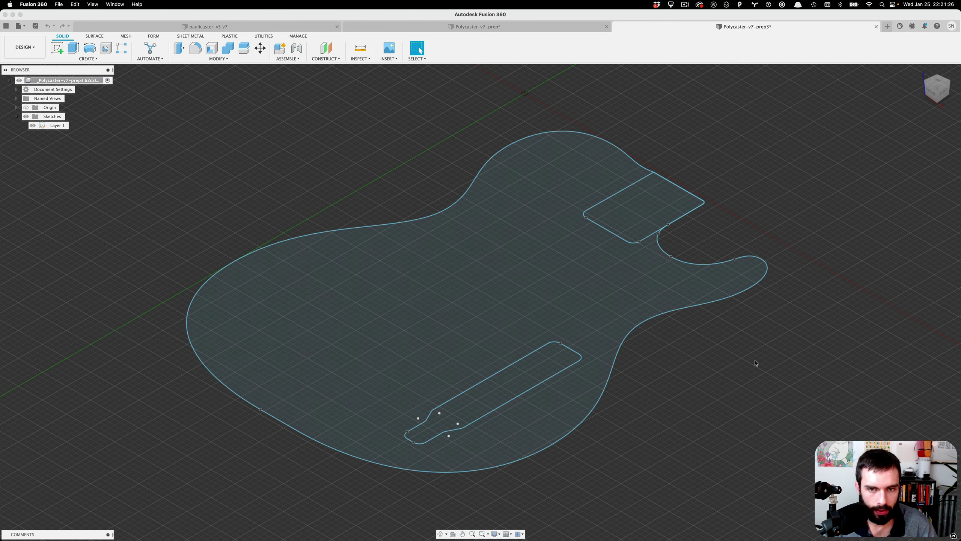
click(441, 533)
drag(605, 240, 608, 262)
mouse_move(645, 221)
mouse_down()
mouse_move(725, 214)
mouse_move(672, 215)
mouse_up()
key(Escape)
mouse_move(327, 216)
shift+middle_down()
mouse_move(809, 321)
mouse_move(815, 344)
mouse_move(800, 358)
mouse_move(575, 144)
shift+middle_up()
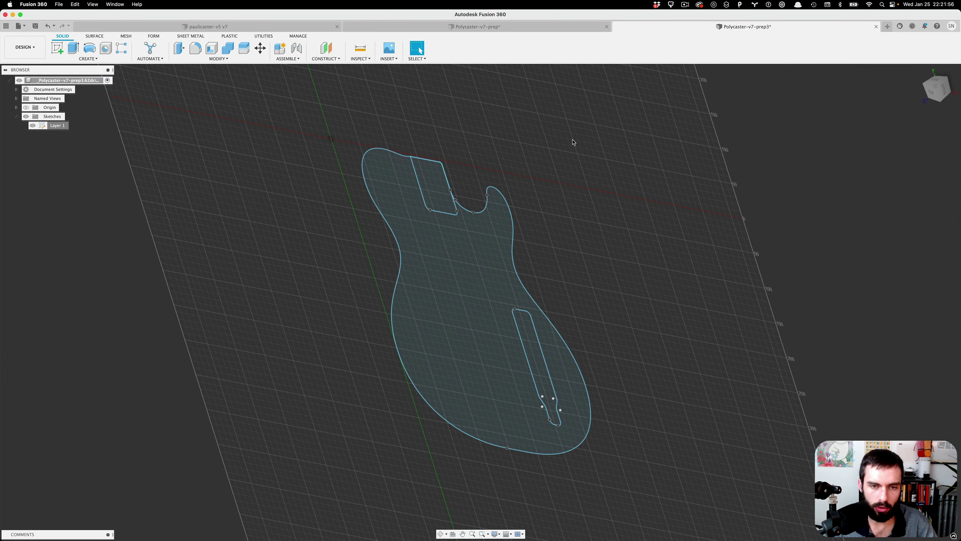
mouse_move(294, 125)
shift+middle_down()
mouse_move(279, 107)
mouse_move(299, 93)
shift+middle_up()
mouse_move(546, 188)
shift+middle_down()
mouse_move(650, 249)
mouse_move(638, 251)
shift+middle_up()
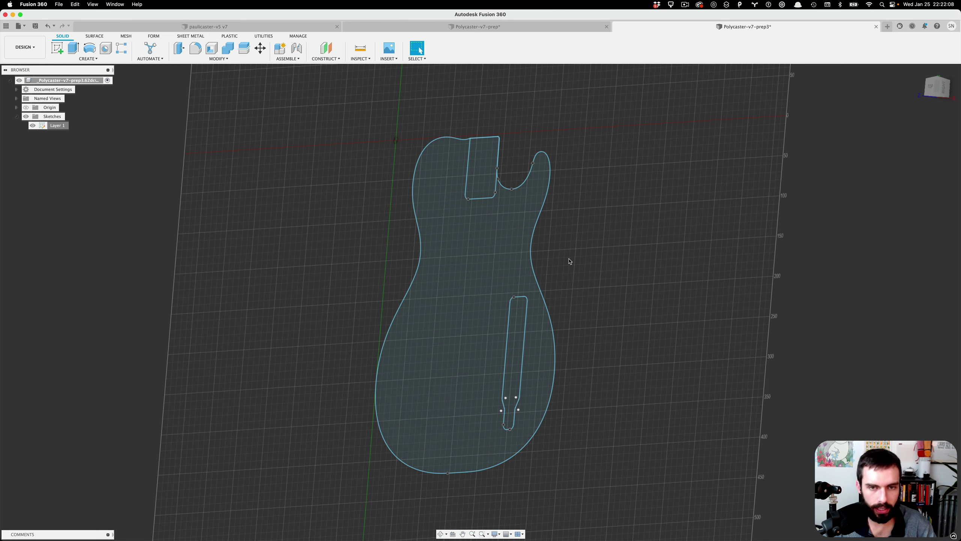
- Extrude the body, neck pocket and control cavity profiles together by -1.75 in as a new body
key(e)
click(487, 174)
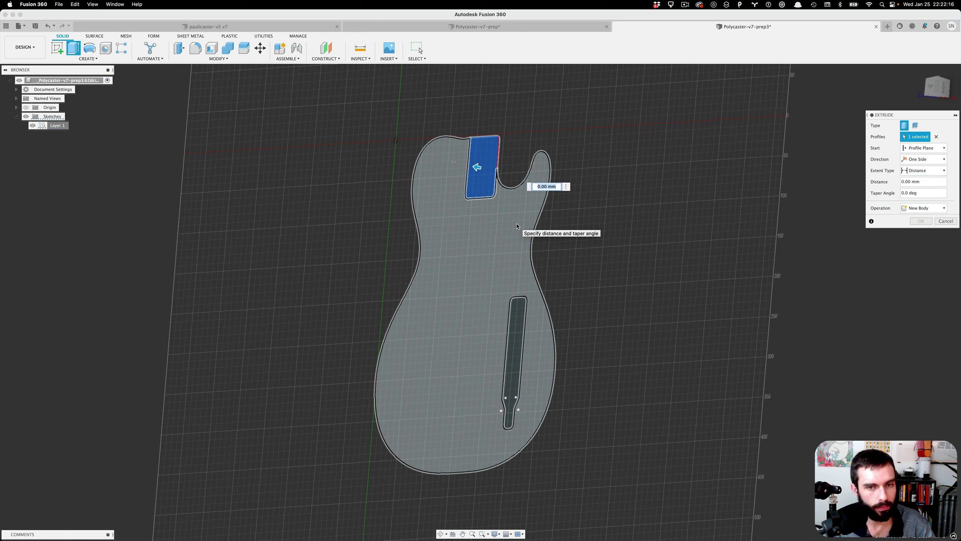
click(487, 230)
click(518, 310)
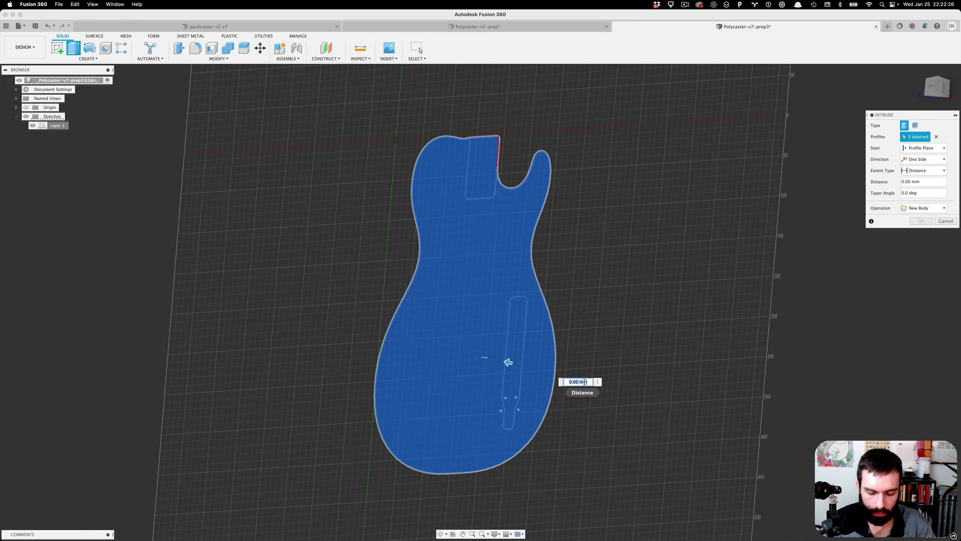
text(04)
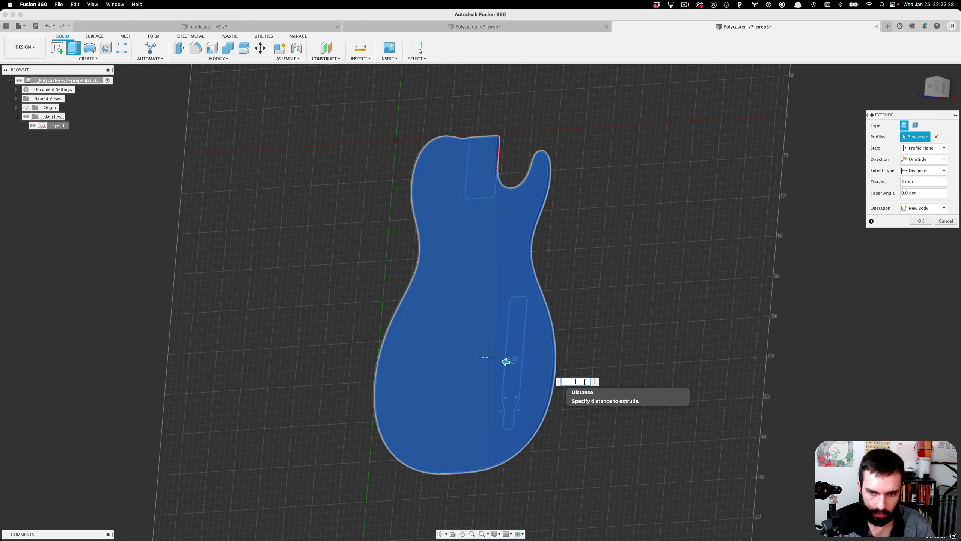
key(BackSpace)
text(-)
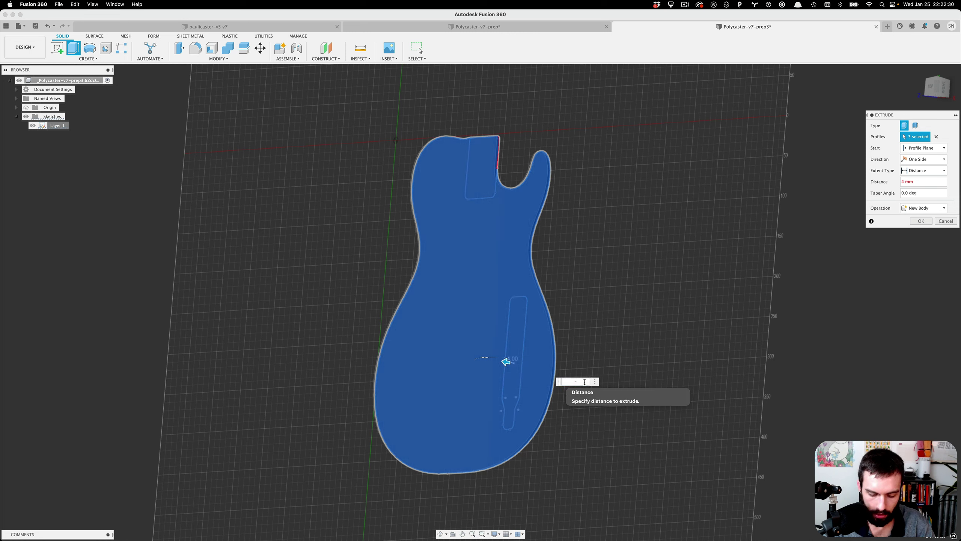
text(1.75 )
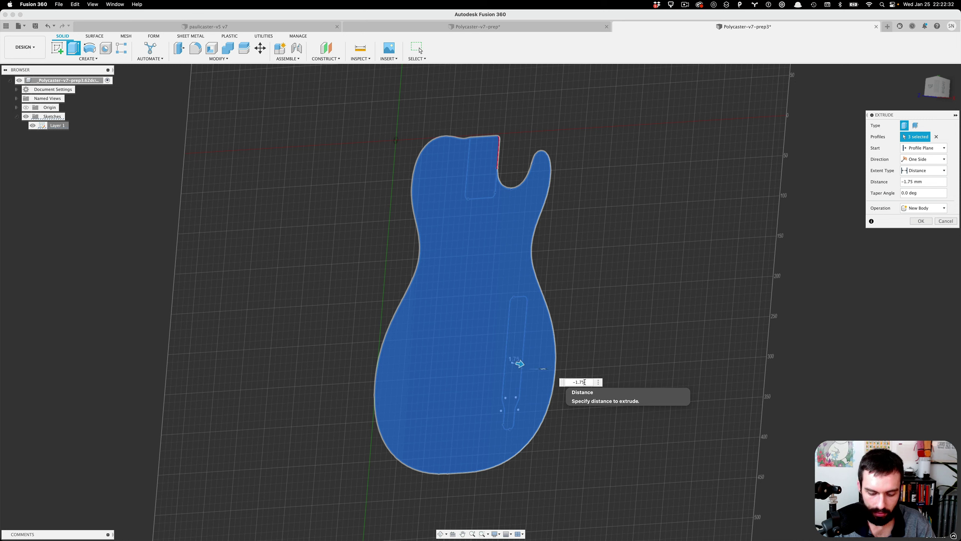
text(mm)
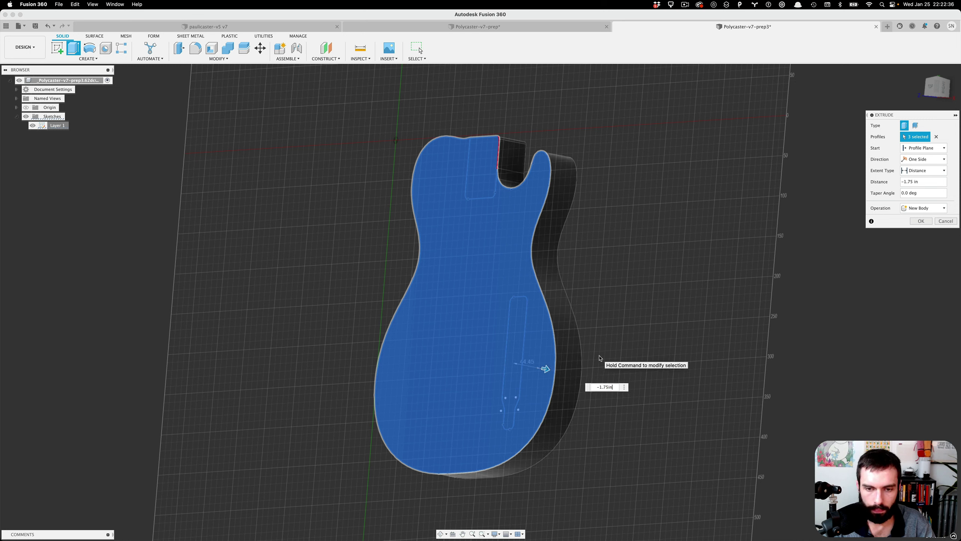
key(Return)
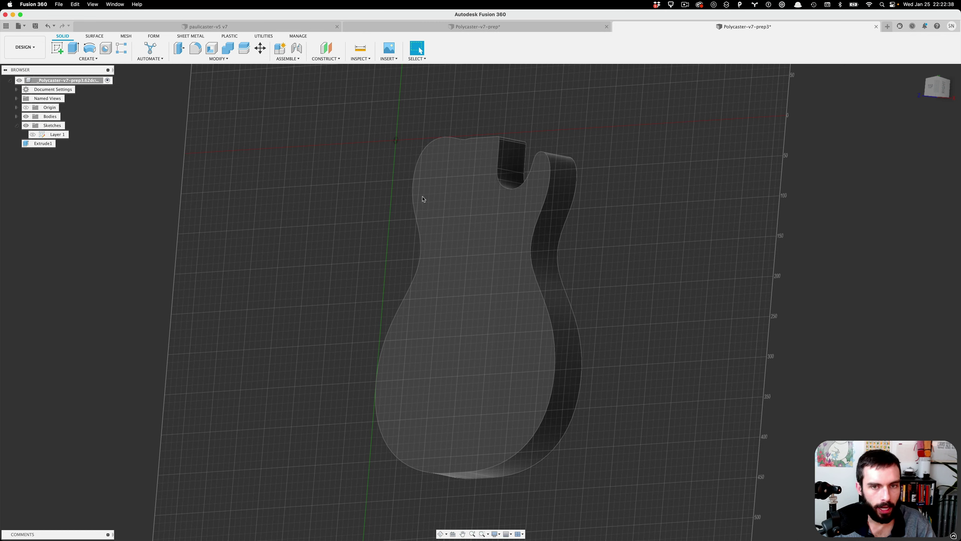
- Show the Layer 1 sketch again and extrude the neck pocket profile by -16 mm as a cut
click(33, 136)
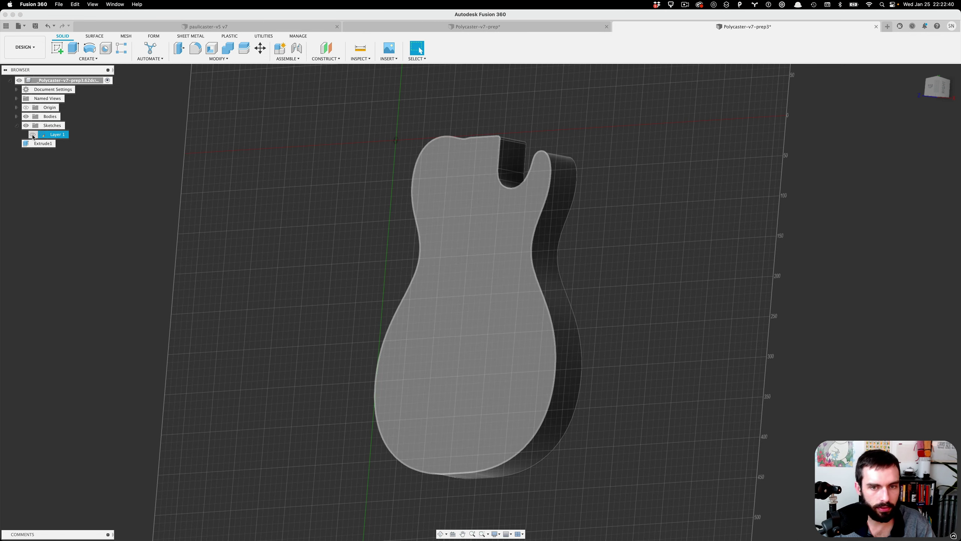
click(33, 135)
shift+middle_drag(601, 133, 614, 134)
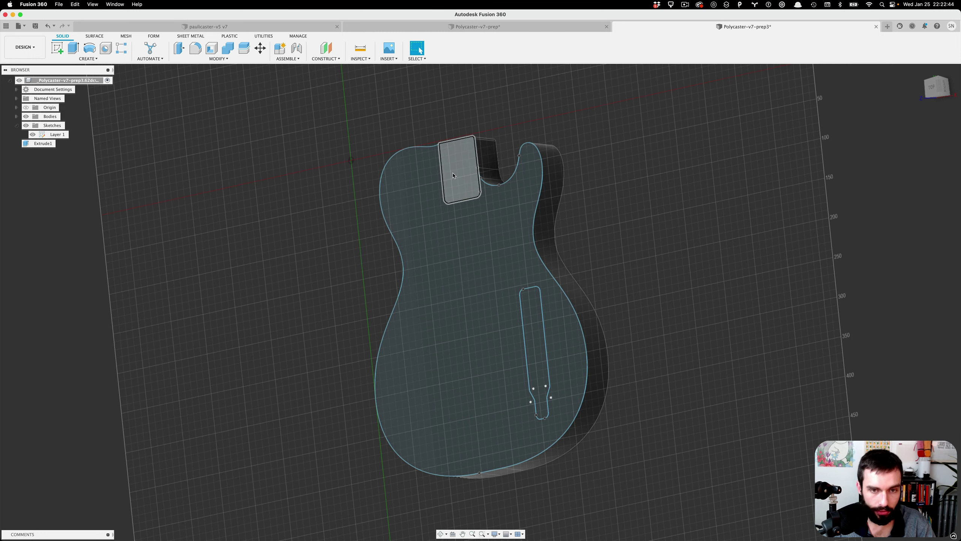
key(e)
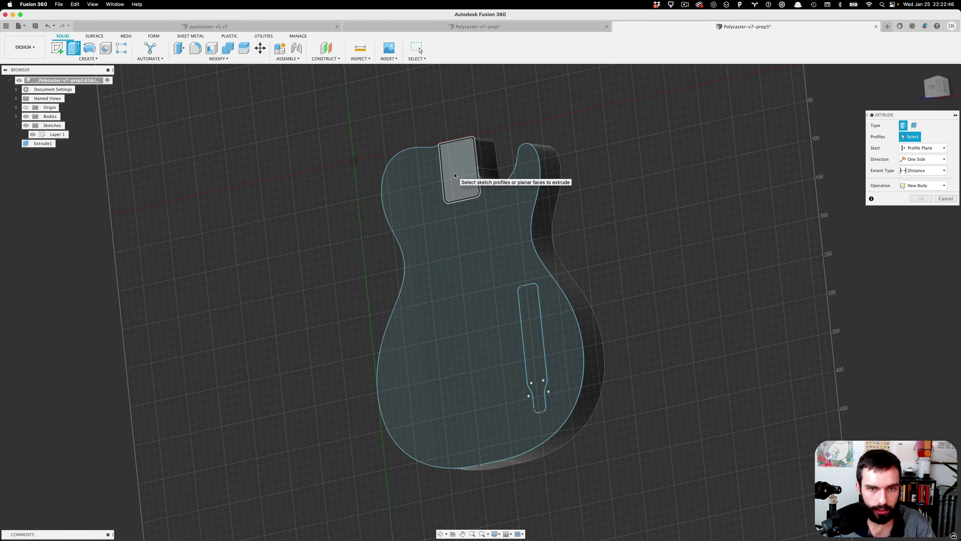
click(454, 174)
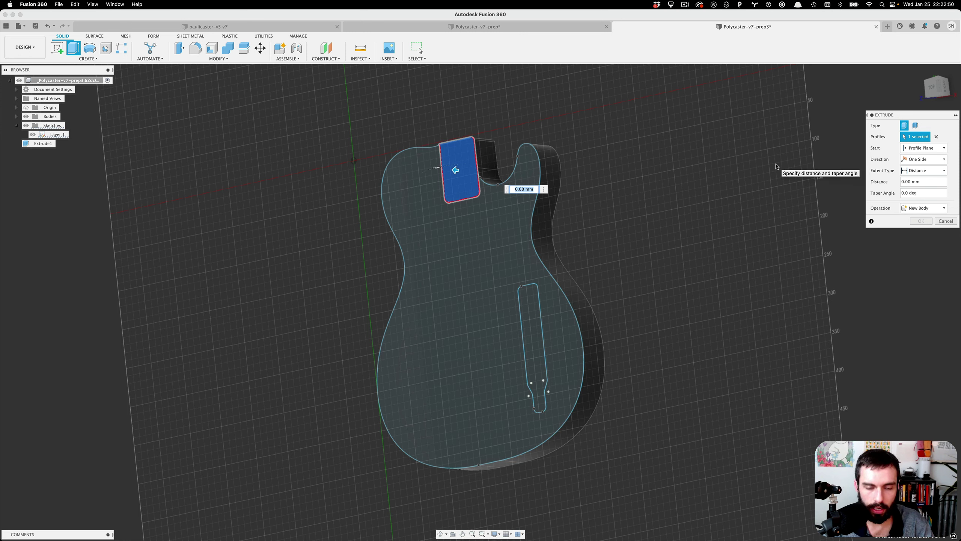
text(-)
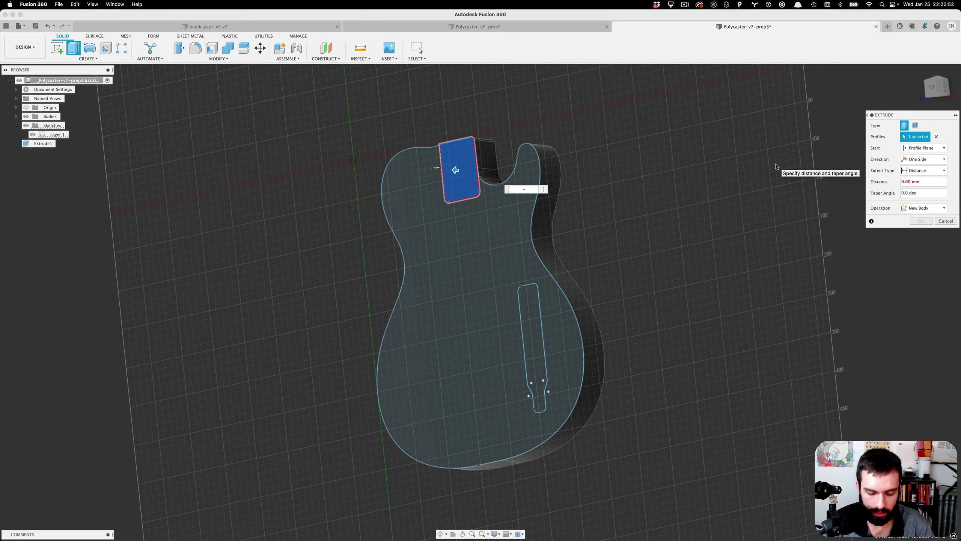
text(16mm)
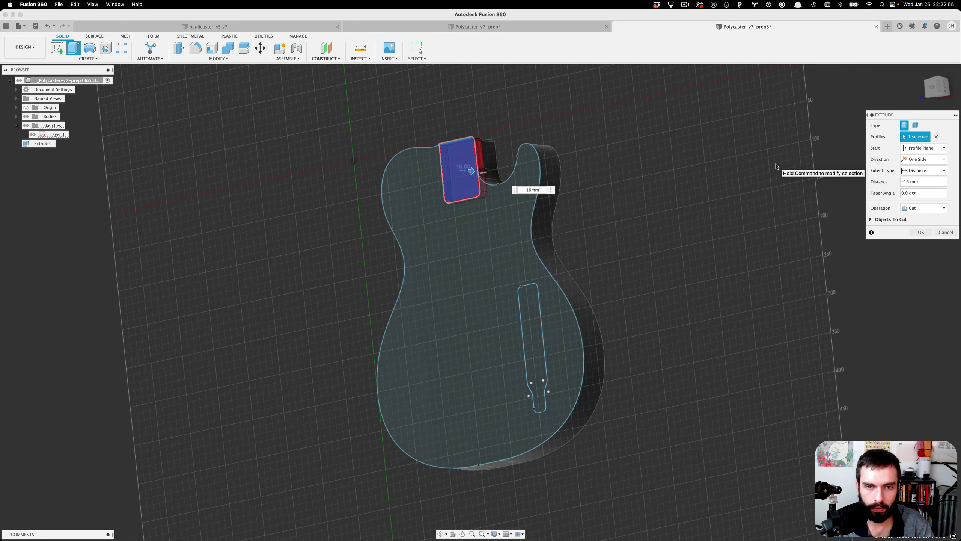
key(Return)
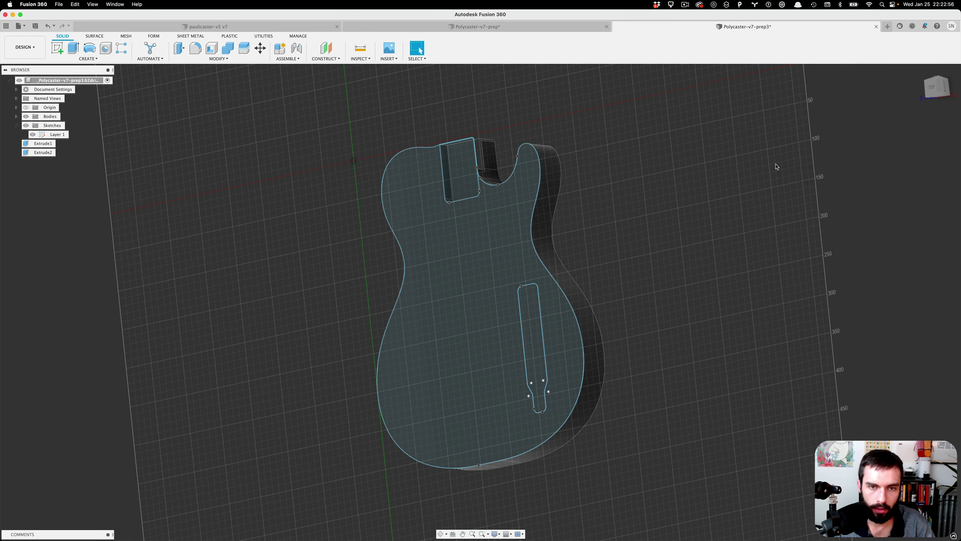
- Extrude the long control cavity profile by -38 mm to cut it into the guitar body
shift+middle_drag(639, 103, 652, 146)
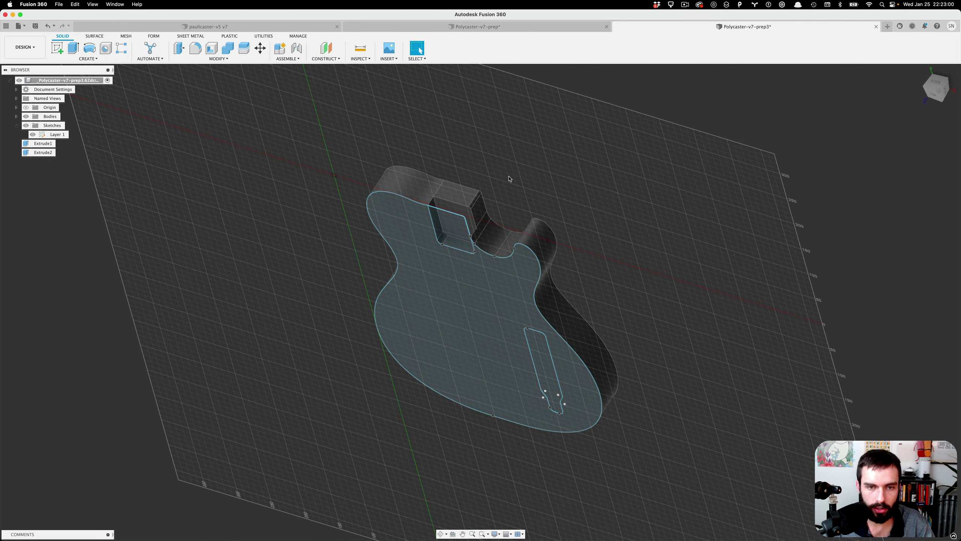
shift+middle_drag(509, 180, 528, 101)
shift+middle_drag(694, 282, 681, 299)
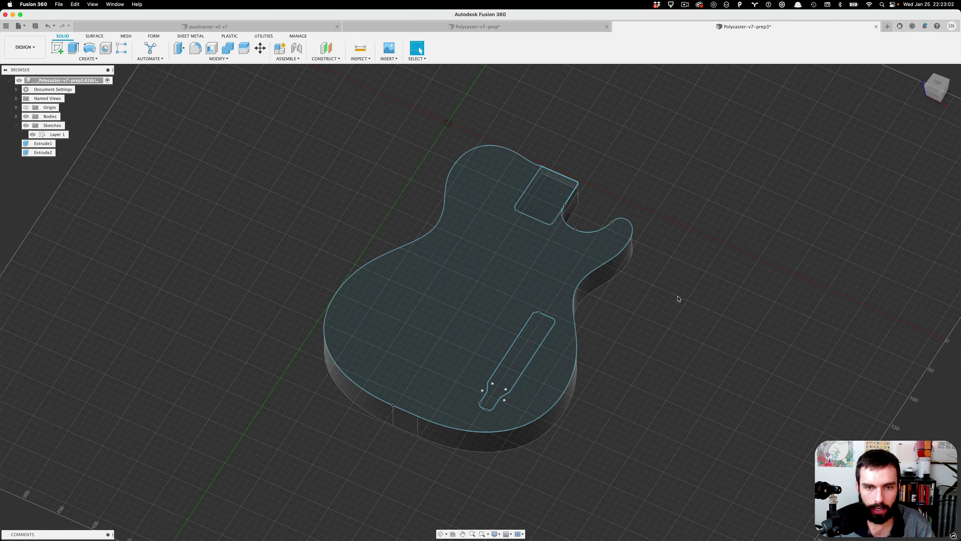
key(e)
click(528, 358)
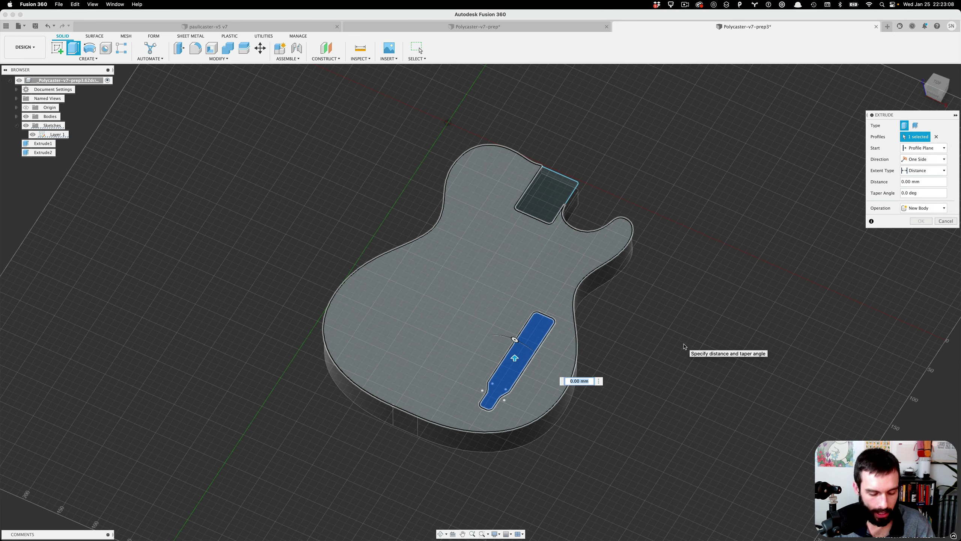
text(-38)
key(Return)
- Inspect the guitar body and its pockets from several angles, and switch to Illustrator to view the source outlines
mouse_move(684, 347)
shift+middle_down()
mouse_move(638, 337)
mouse_move(639, 359)
shift+middle_up()
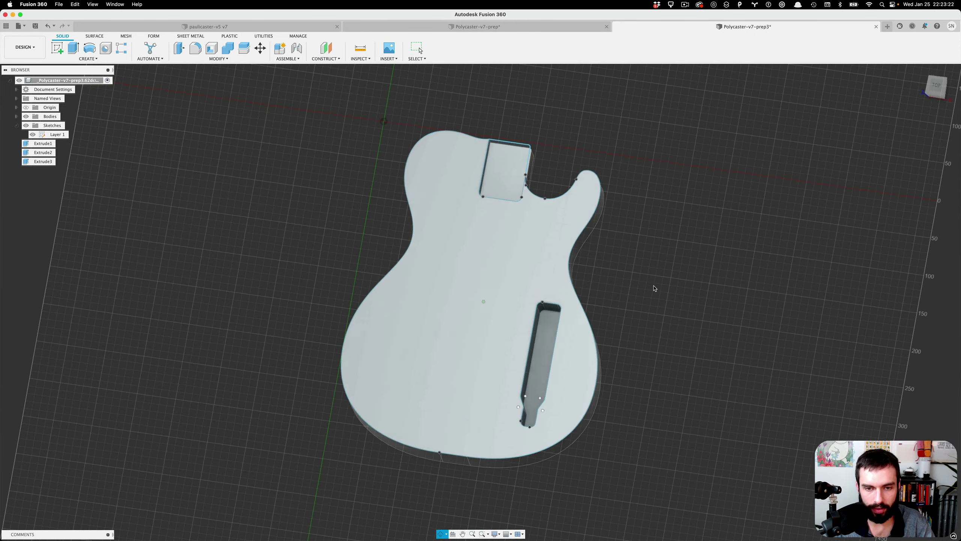
shift+middle_drag(669, 301, 243, 253)
shift+middle_drag(719, 274, 742, 303)
key(super+Tab)
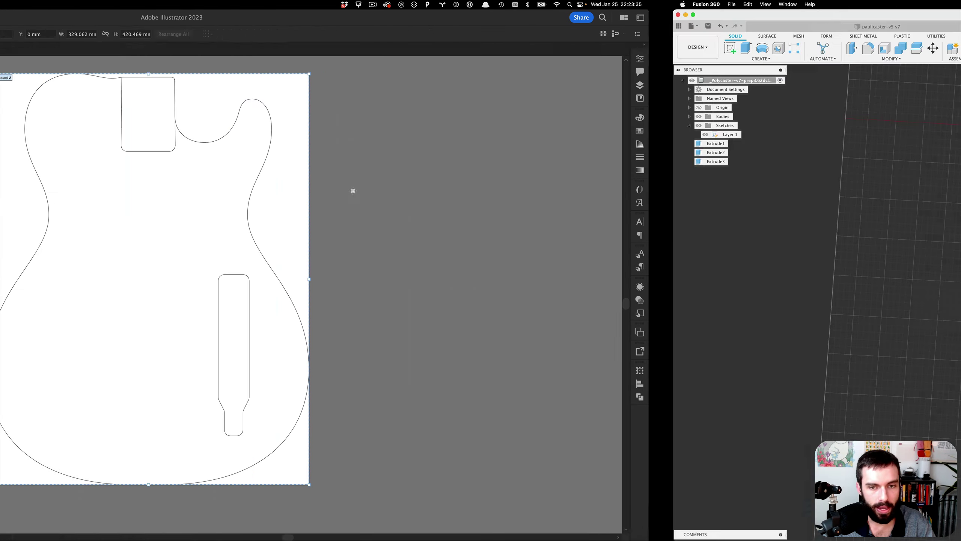
- Preview the guitar body in Fusion 360's Render workspace and return to the Design workspace
click(25, 47)
click(28, 87)
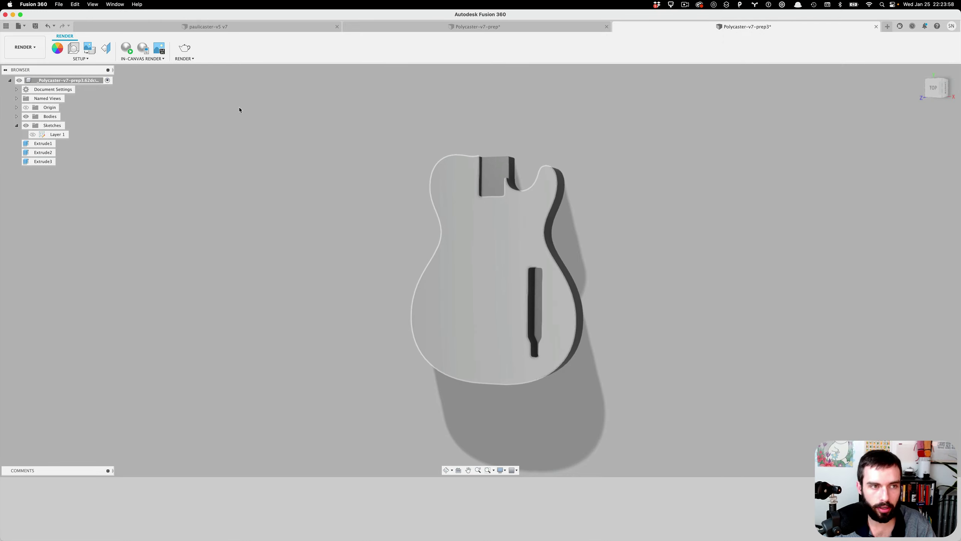
click(39, 55)
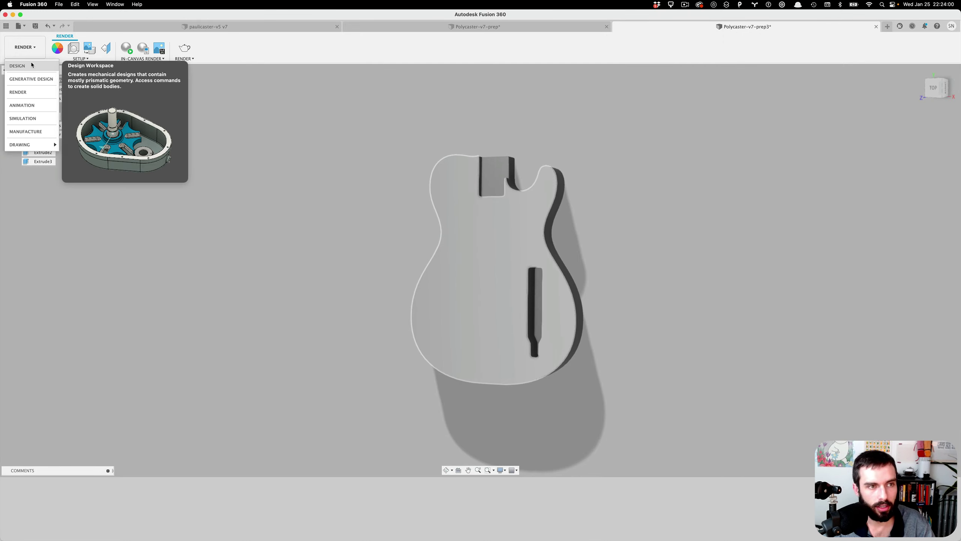
click(17, 66)
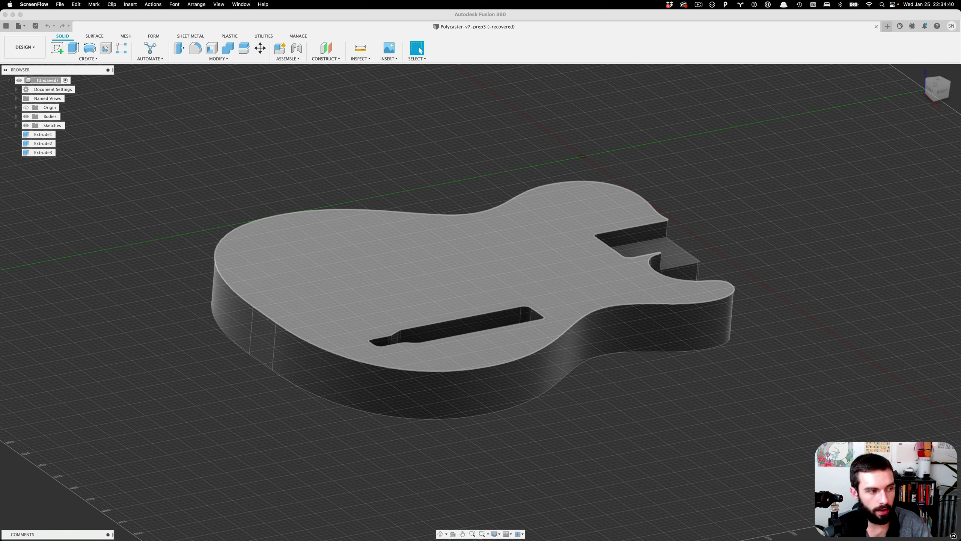
- Fillet the outer top edge of the guitar body with a constant radius of 0.125 in
click(195, 48)
click(193, 57)
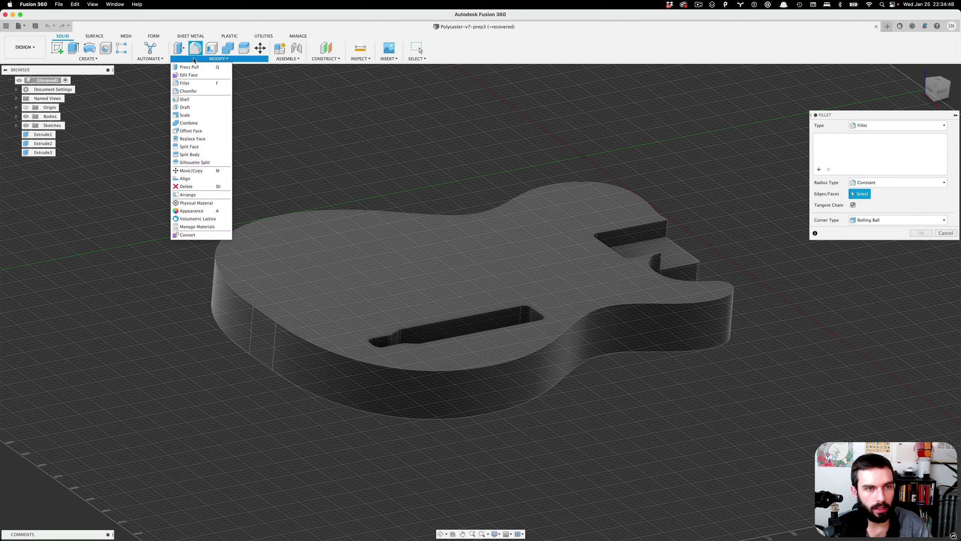
click(196, 84)
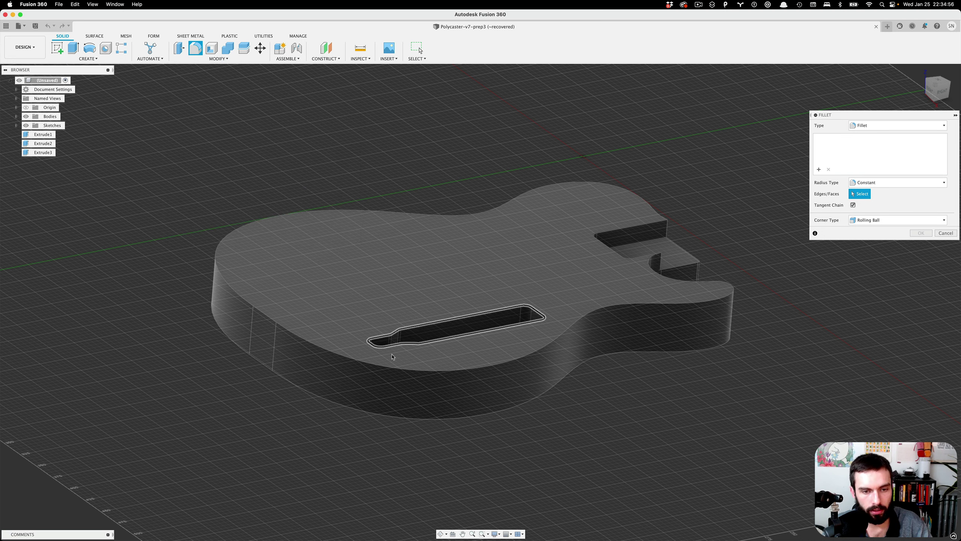
click(381, 366)
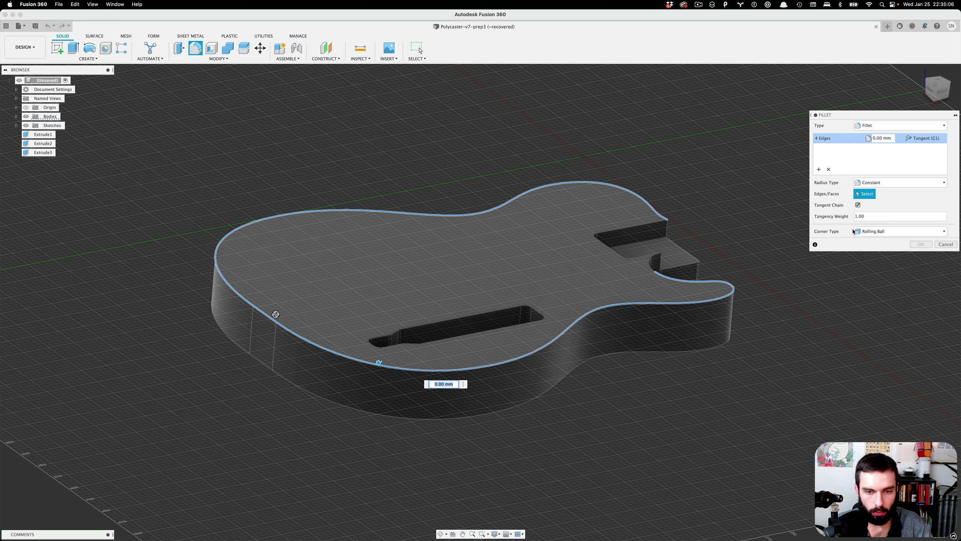
key(BackSpace)
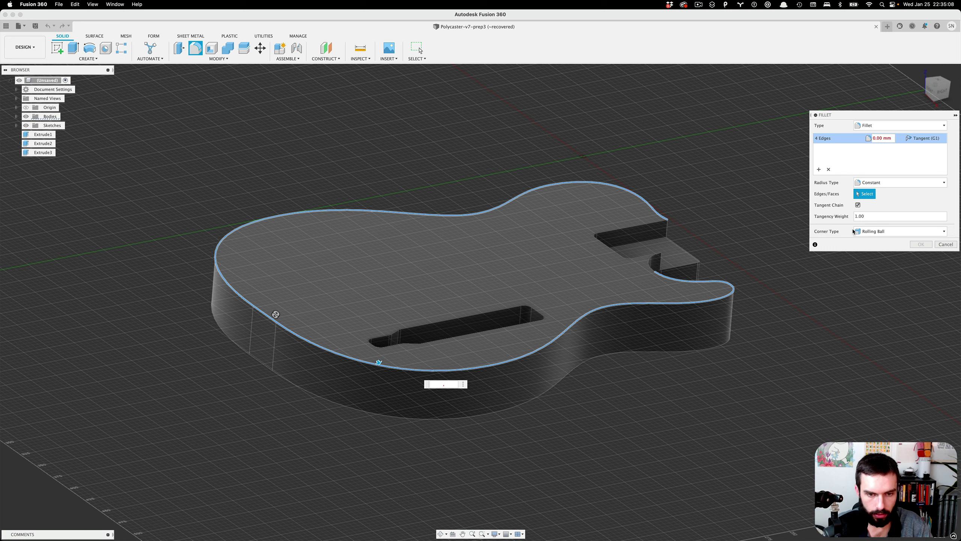
text(.1)
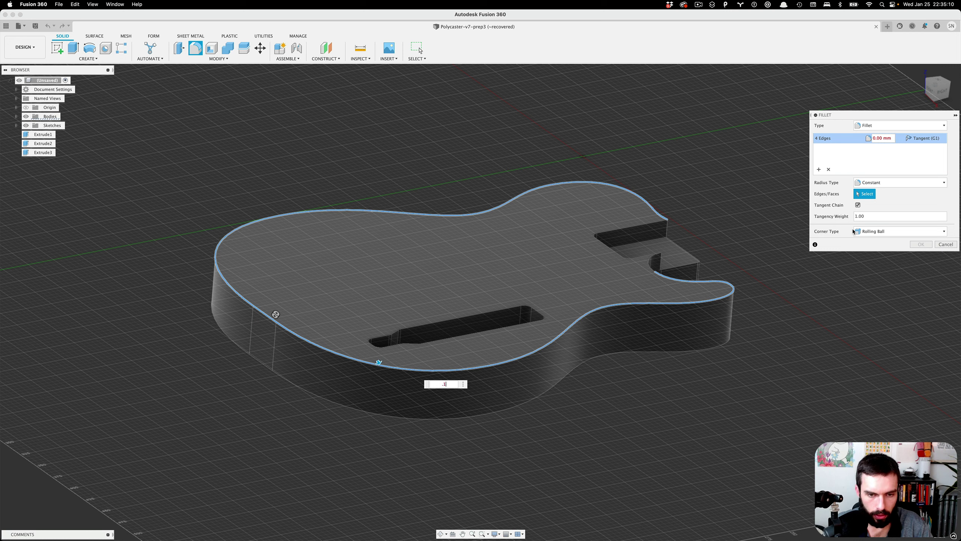
text(25in)
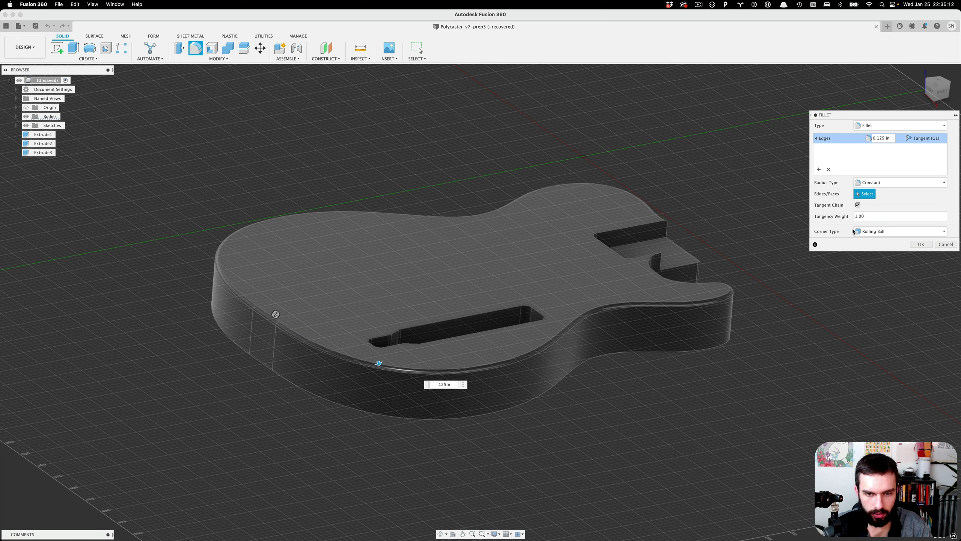
key(Return)
- Fillet the top edge of the cutaway beside the neck pocket with a constant radius of 0.125 in
shift+middle_drag(777, 221, 714, 229)
scroll(519, 454, up, 10)
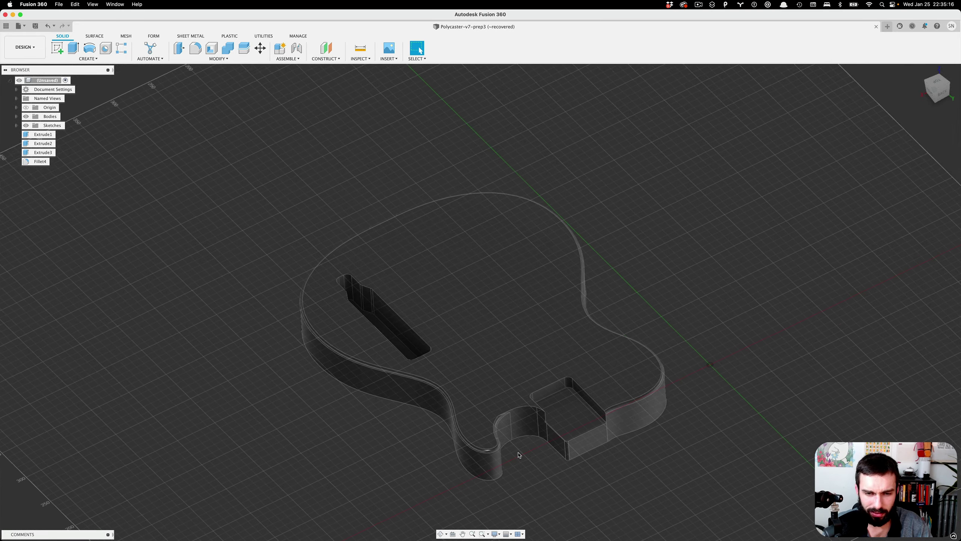
scroll(518, 455, up, 2)
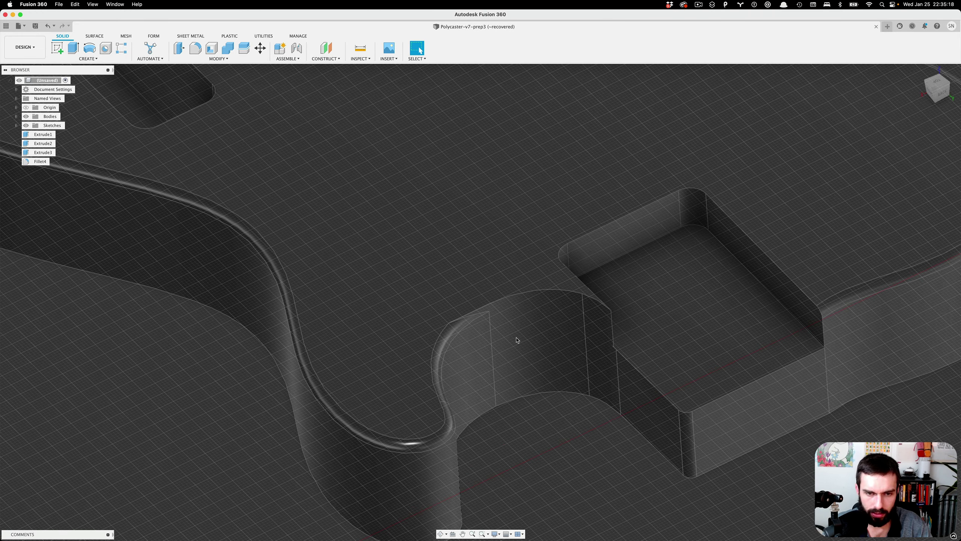
key(f)
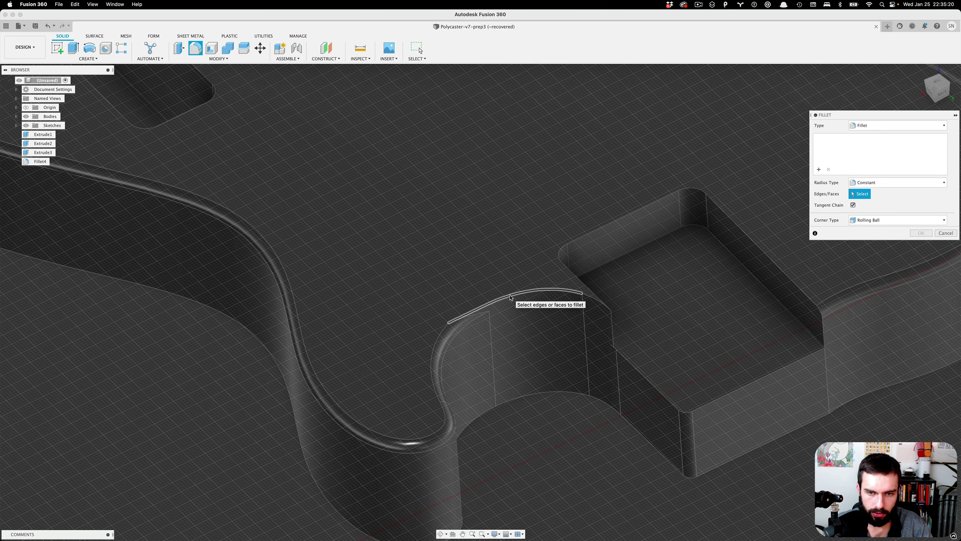
click(511, 297)
text(.15)
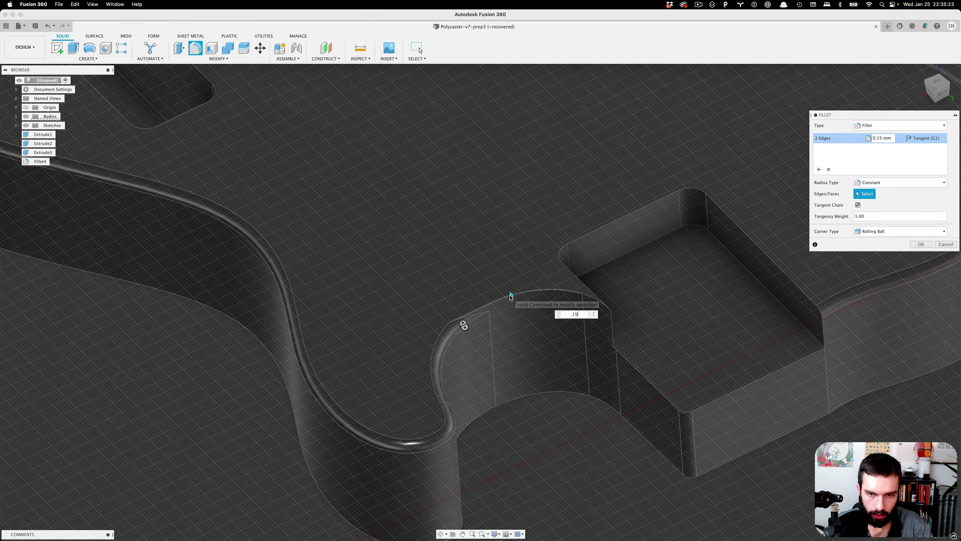
key(BackSpace)
text(2)
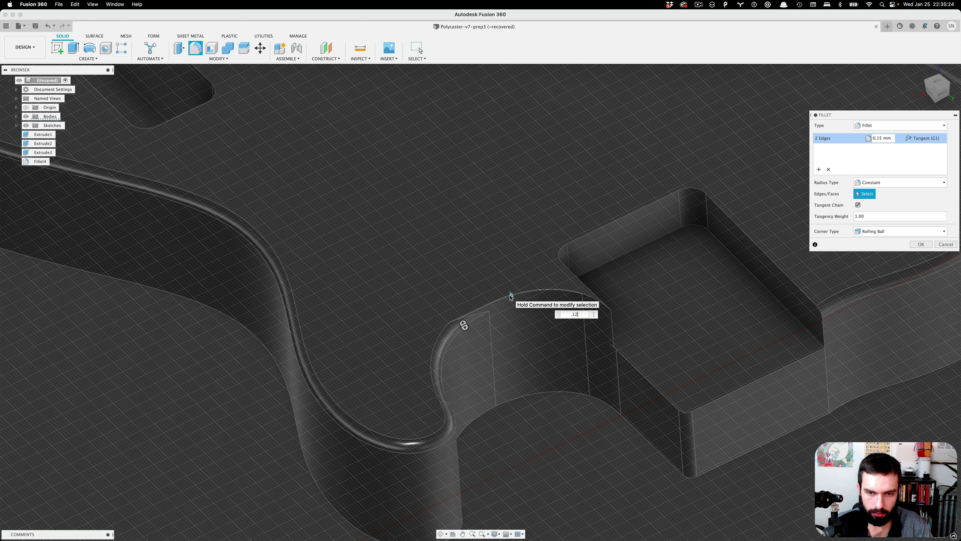
text(5)
key(Return)
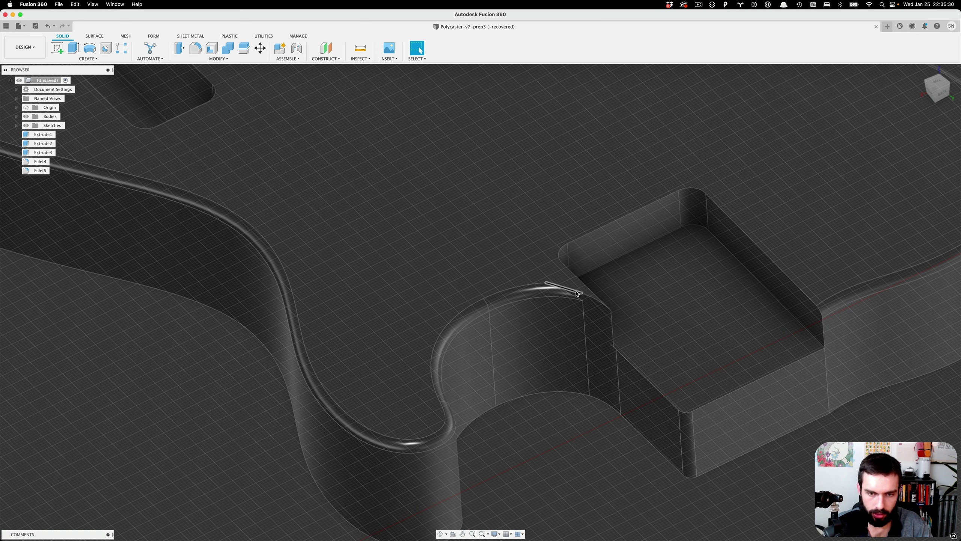
- Fillet the short remaining top edge between the cutaway and the neck pocket with a 0.125 in radius
key(f)
click(576, 292)
text(.154)
key(BackSpace)
key(BackSpace)
text(25in)
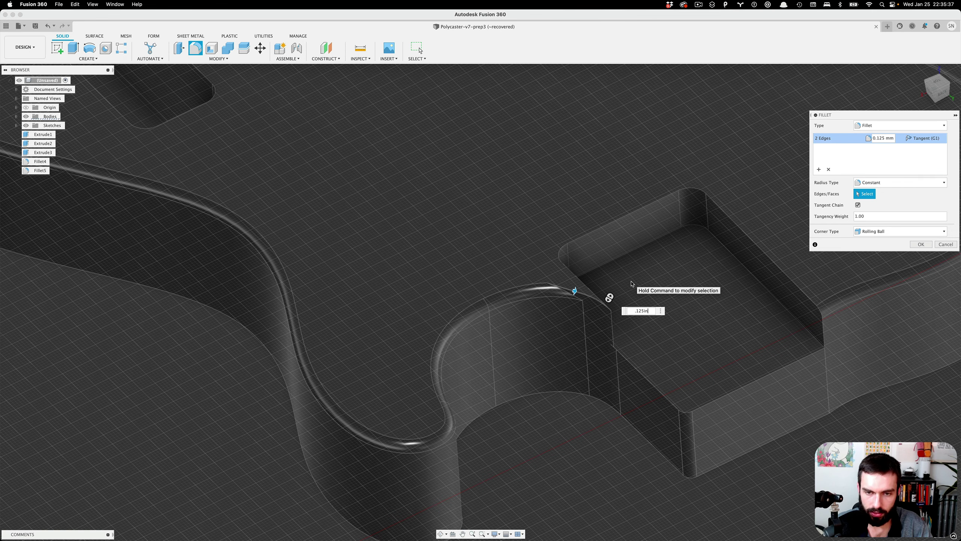
key(Return)
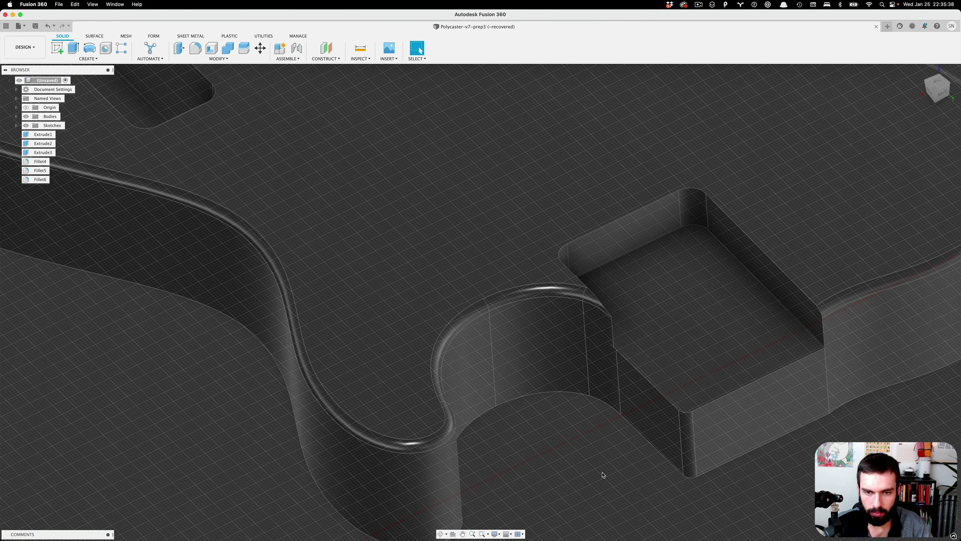
- Fillet the outer edge on the back of the guitar body with a constant radius of 0.125 in
shift+middle_drag(560, 443, 525, 431)
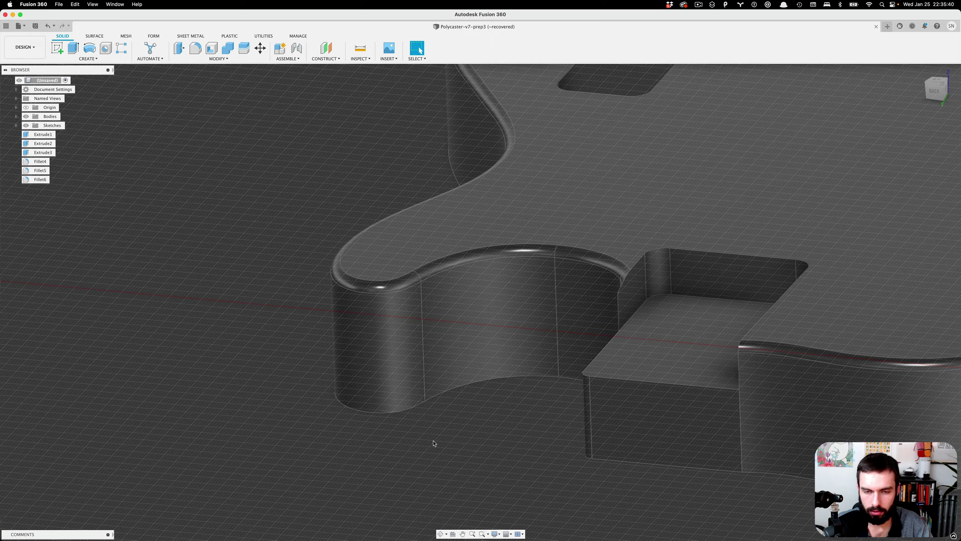
scroll(435, 442, down, 10)
shift+middle_drag(713, 426, 708, 369)
key(f)
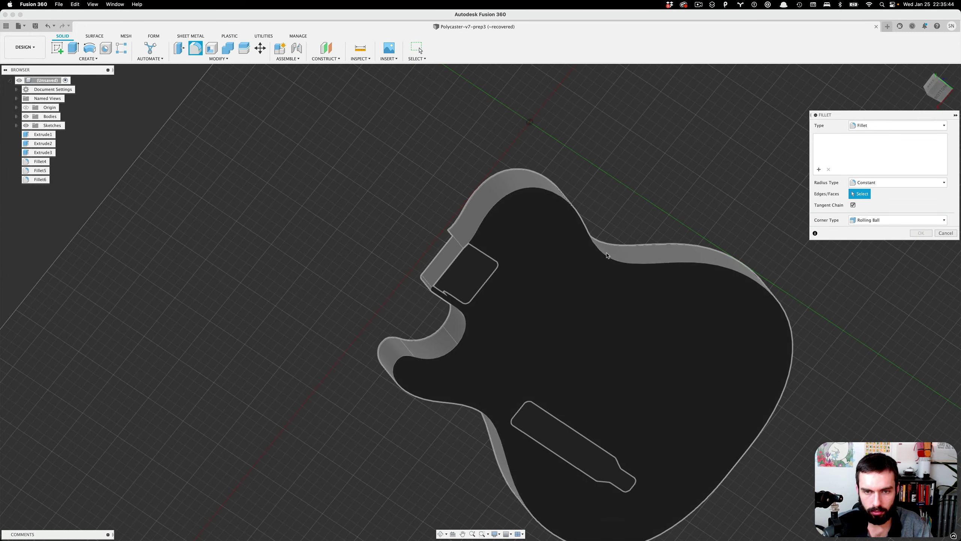
click(605, 256)
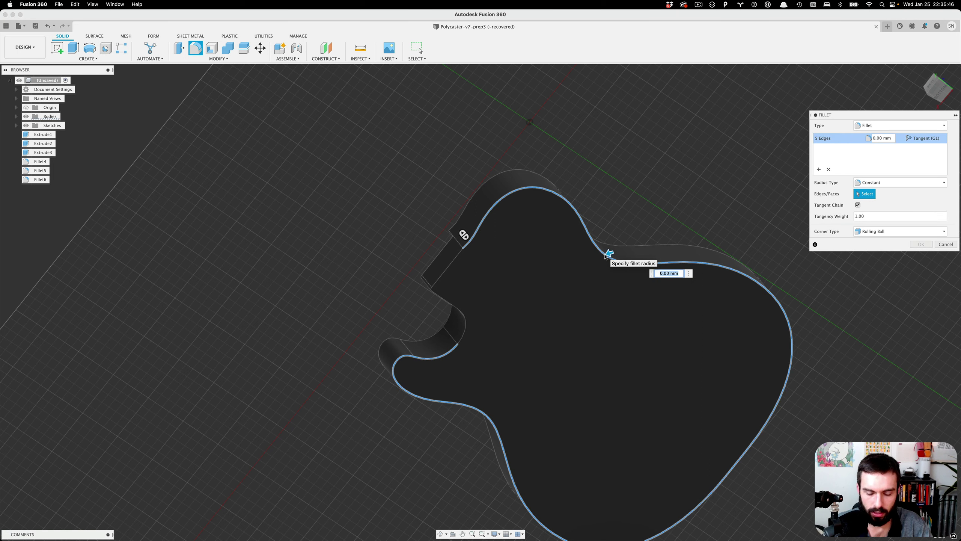
text(.125in)
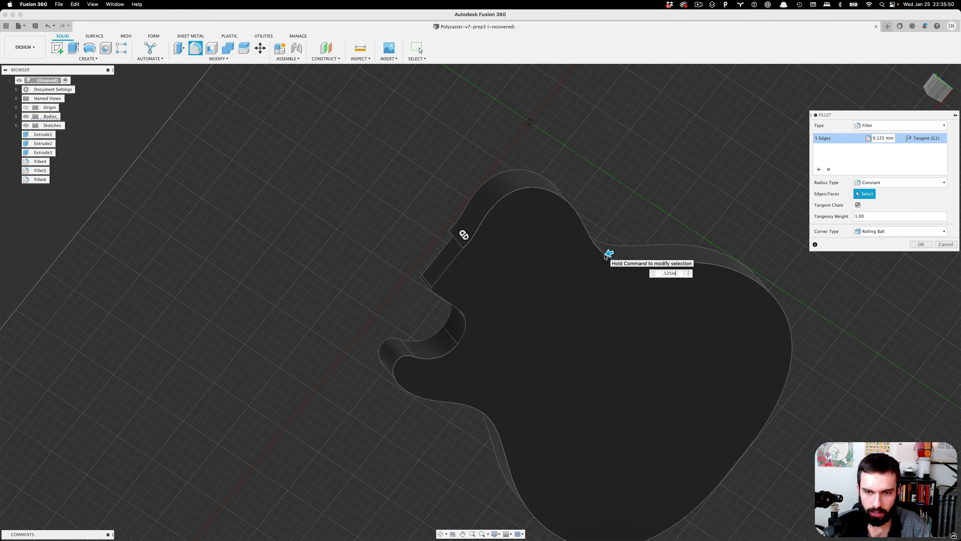
key(Return)
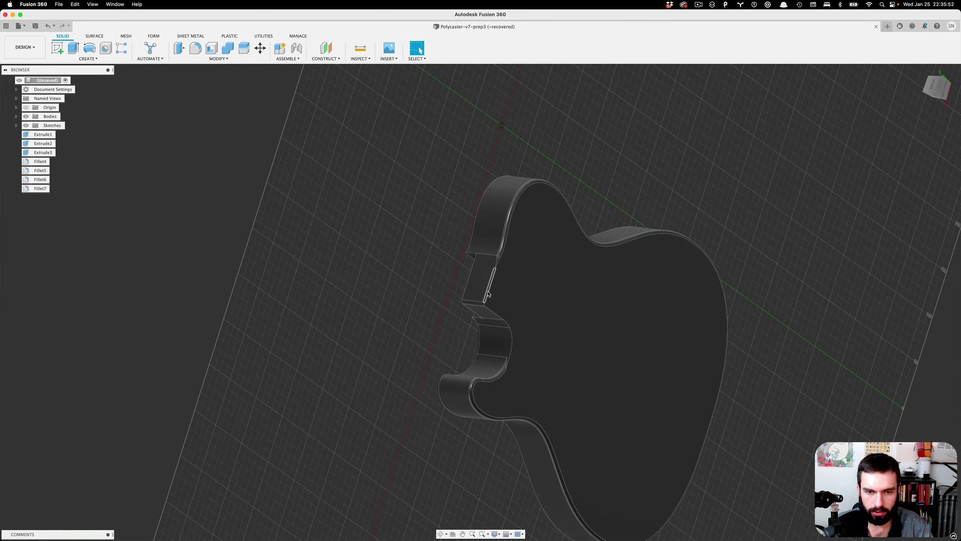
- Fillet the back edges around the neck heel together with the adjoining cutaway edge, using a 0.125 in radius
scroll(489, 279, up, 5)
key(f)
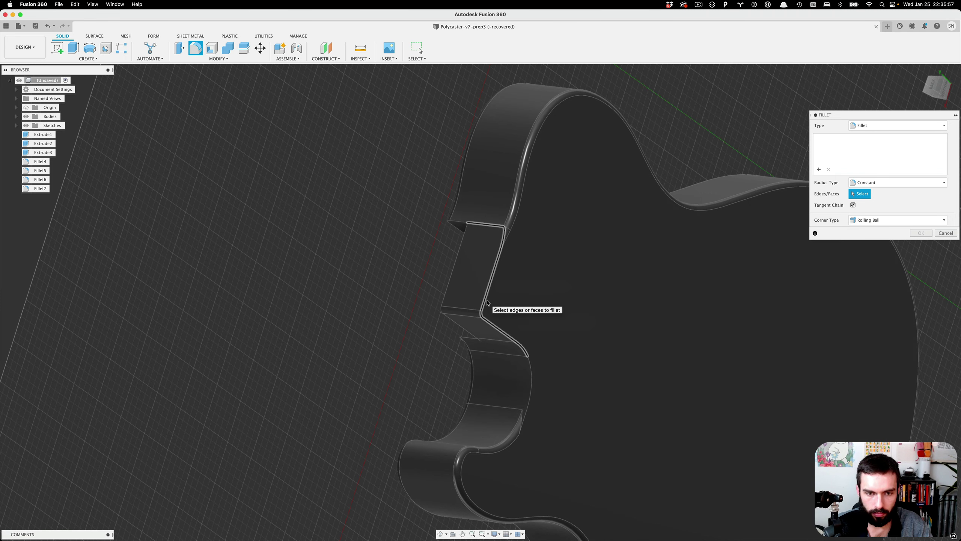
click(485, 301)
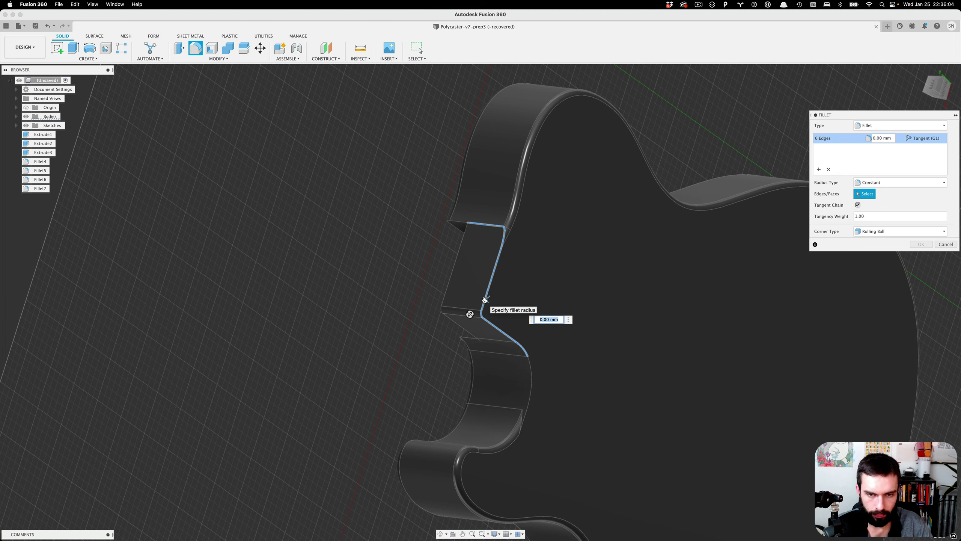
text(1/16in)
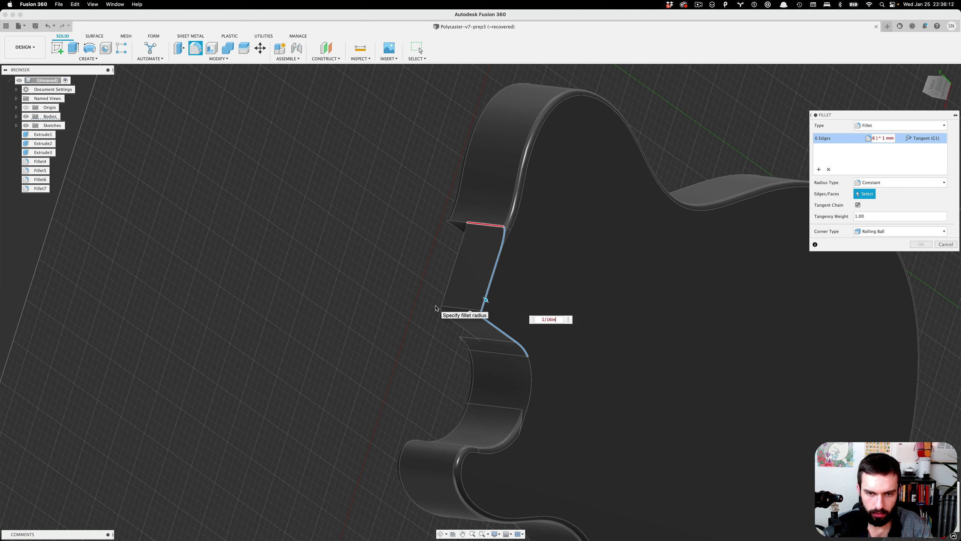
key(super+a)
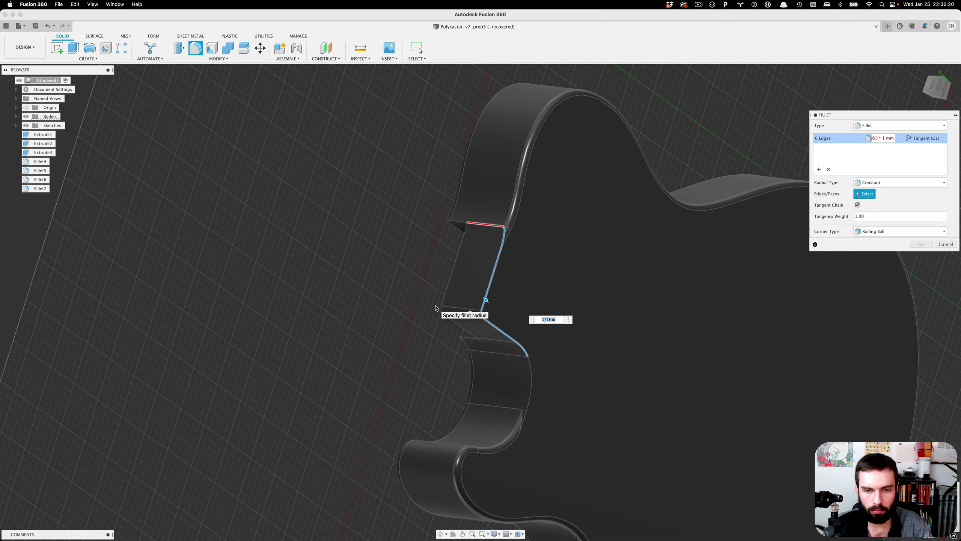
key(BackSpace)
text(.0125in)
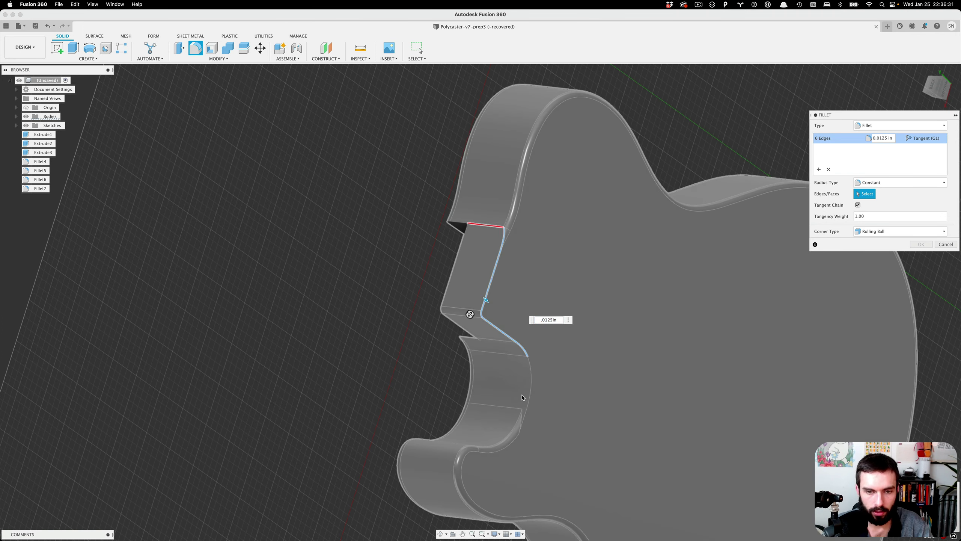
click(530, 390)
text(f)
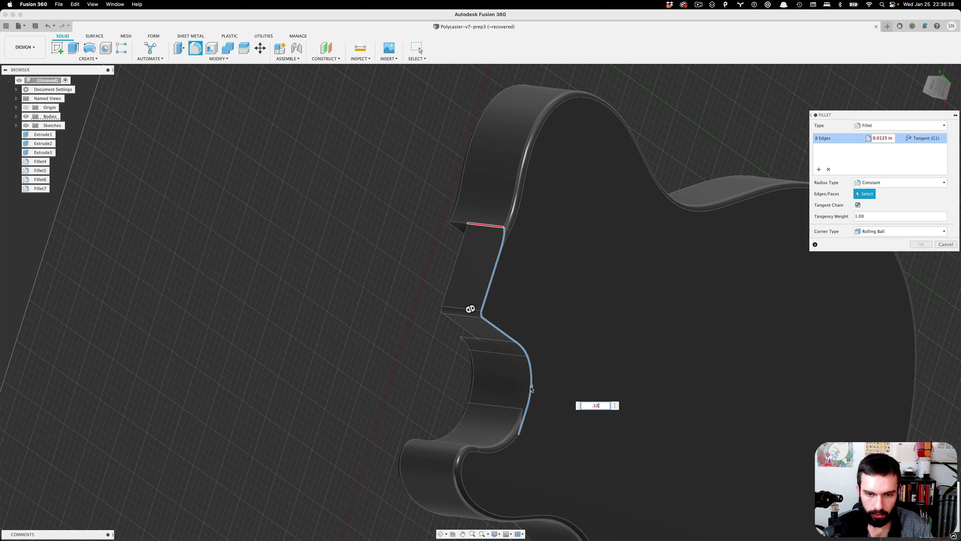
key(Return)
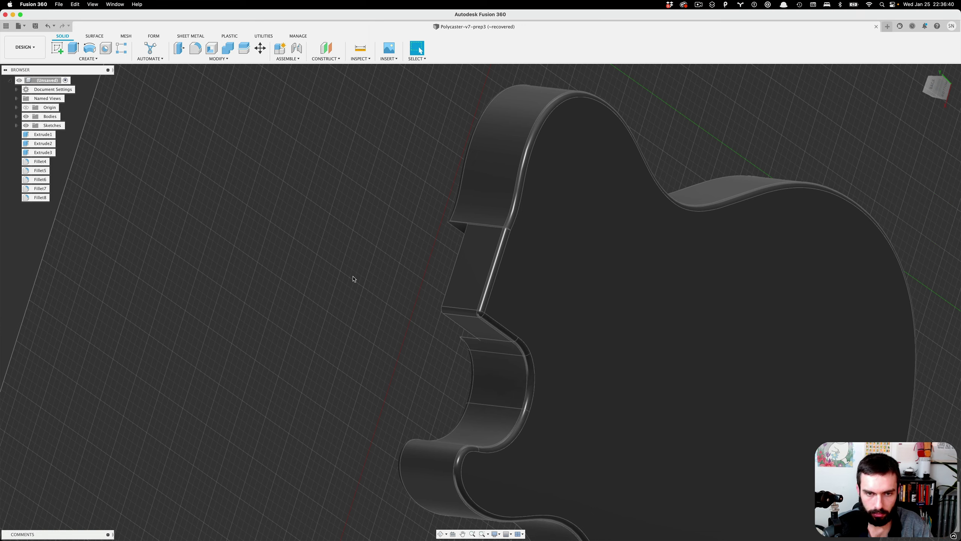
- Inspect the rounded edges, neck heel and pockets of the guitar body from the front and back
shift+middle_drag(352, 279, 260, 228)
shift+middle_drag(674, 325, 592, 307)
scroll(496, 382, down, 10)
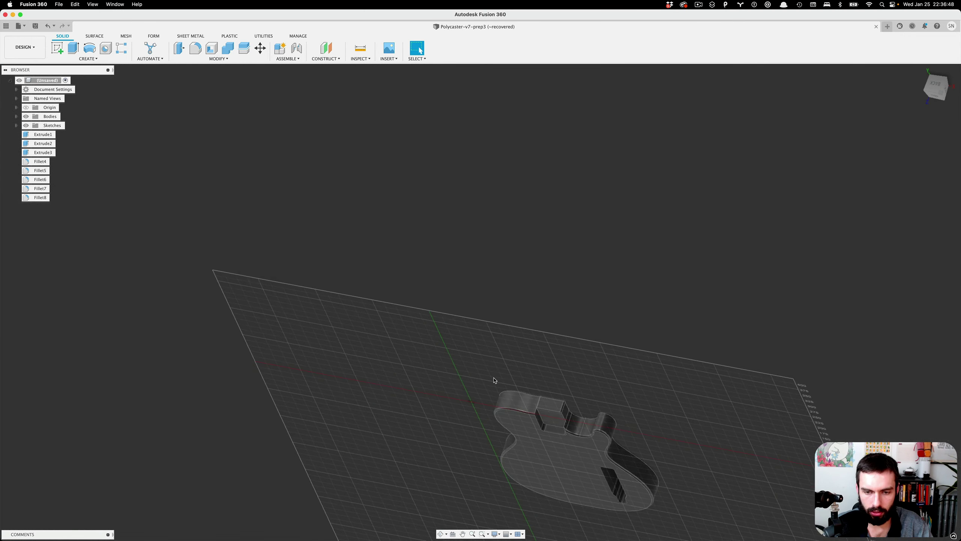
scroll(573, 469, up, 8)
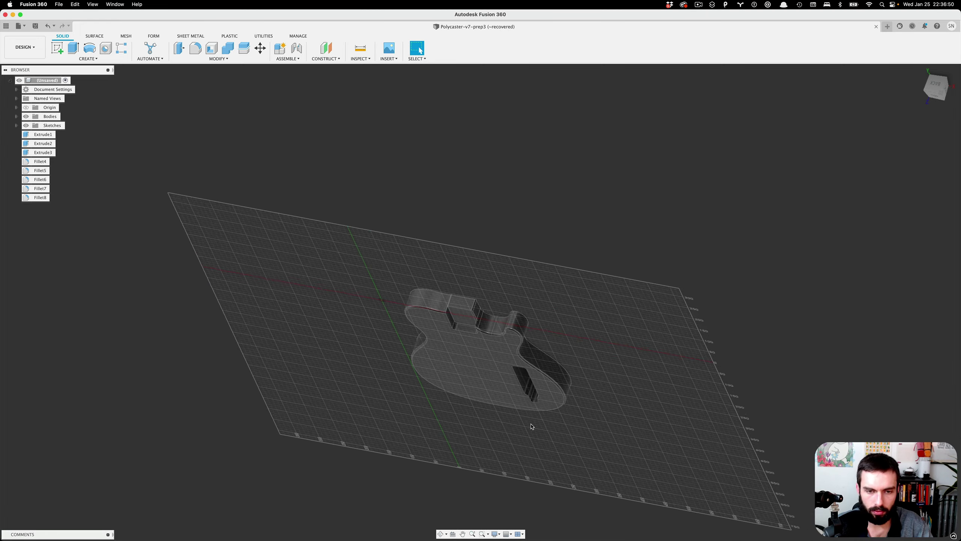
shift+middle_drag(577, 280, 515, 288)
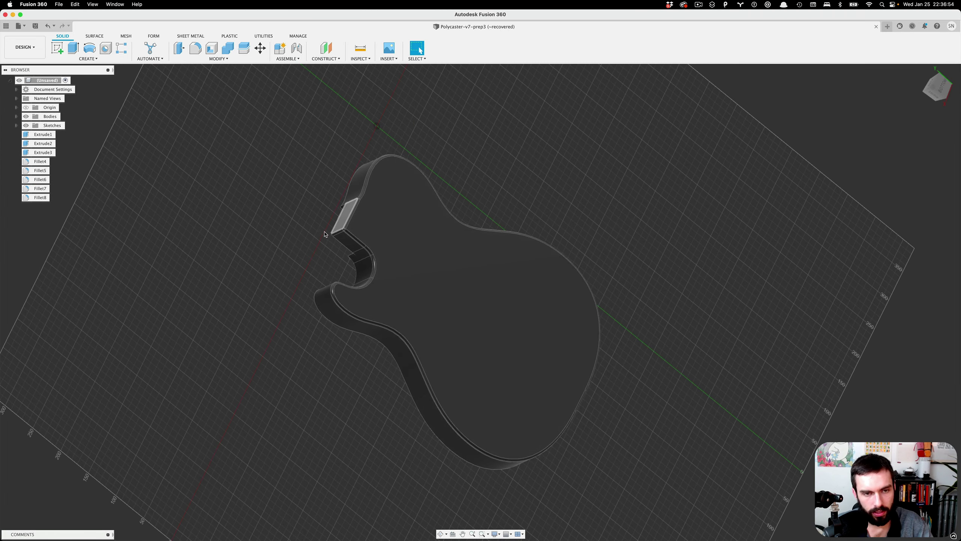
scroll(327, 234, up, 4)
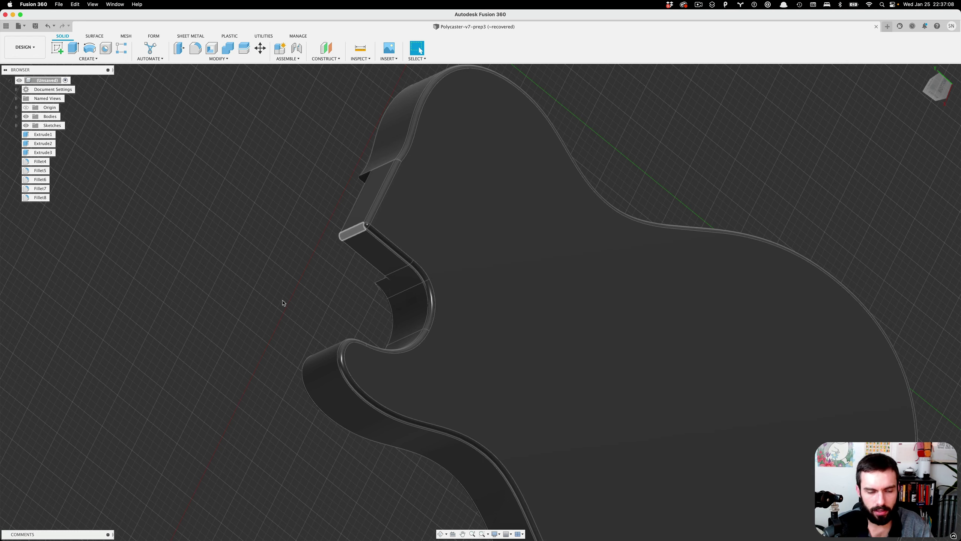
shift+middle_drag(283, 302, 292, 341)
scroll(288, 340, down, 10)
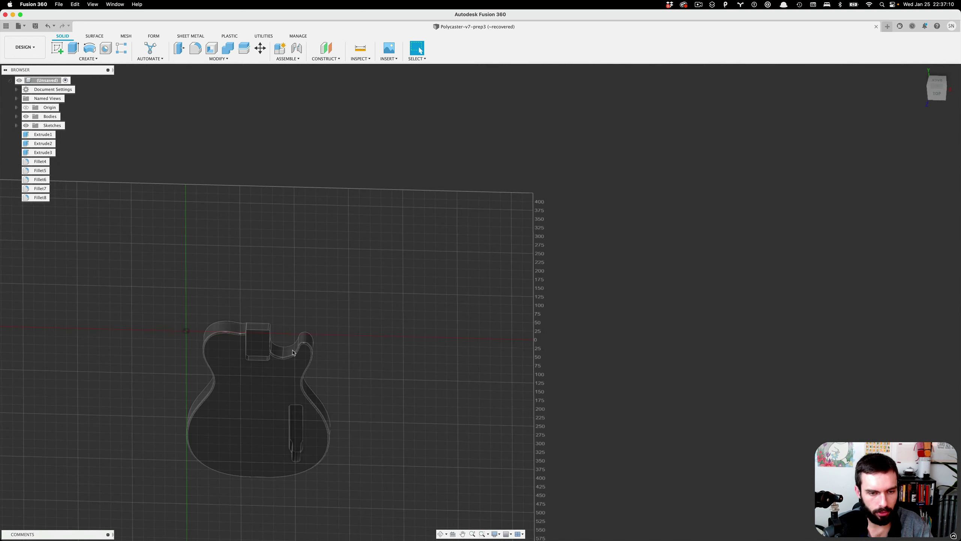
shift+middle_drag(217, 525, 223, 464)
- Move the whole guitar body -1.75 in along Z with the Move/Copy command
drag(433, 520, 127, 144)
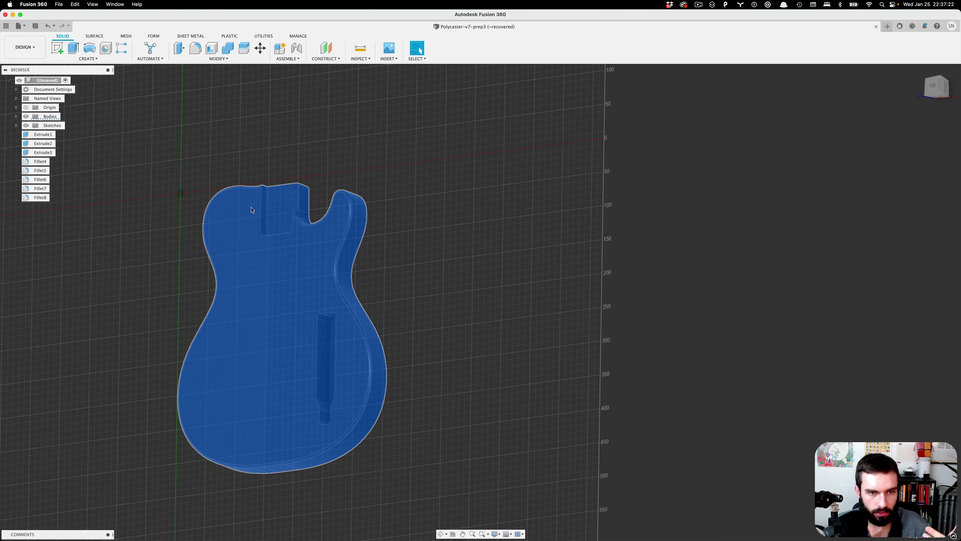
scroll(481, 348, down, 1)
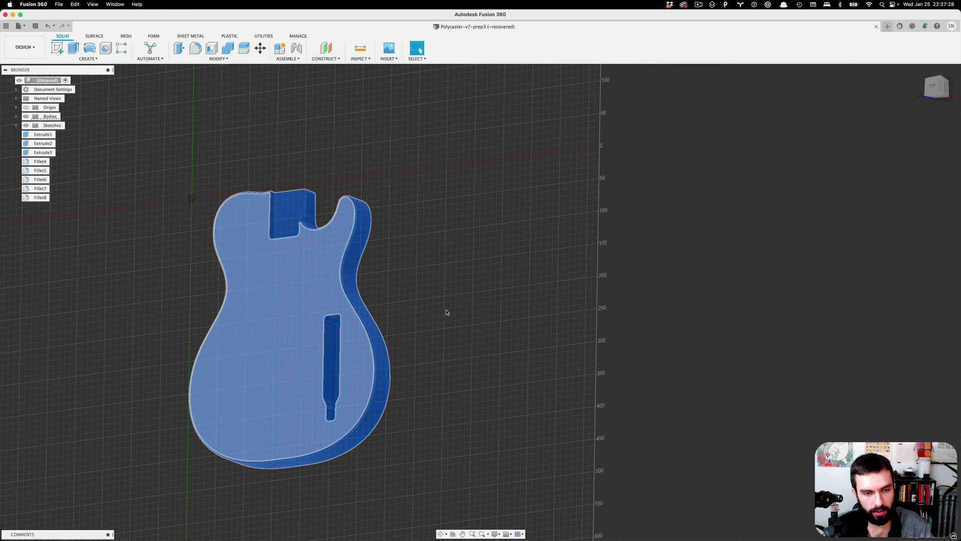
key(m)
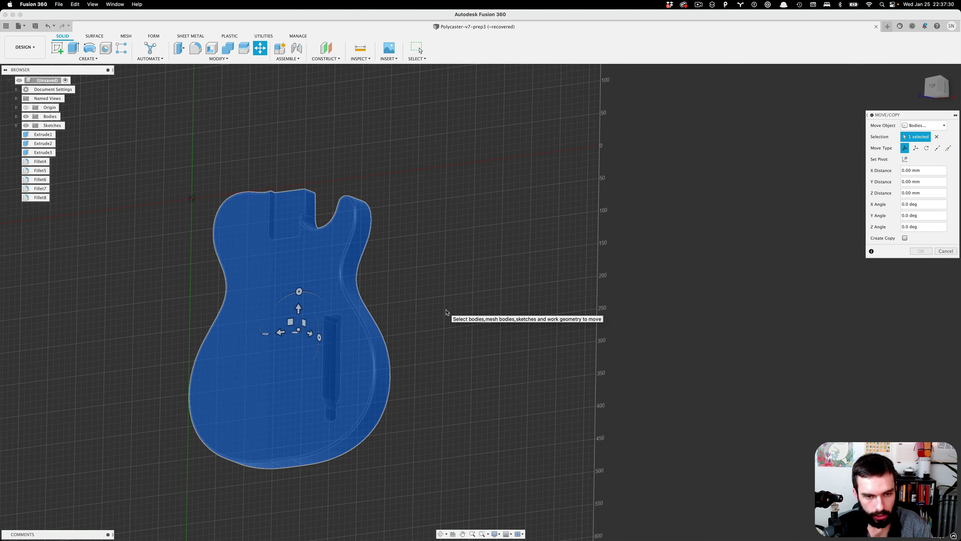
shift+middle_drag(390, 363, 356, 337)
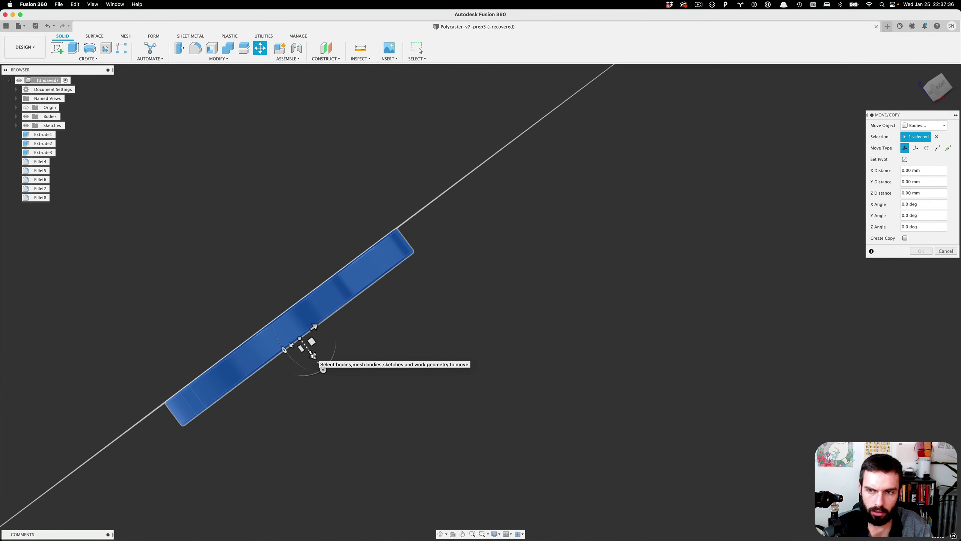
click(313, 355)
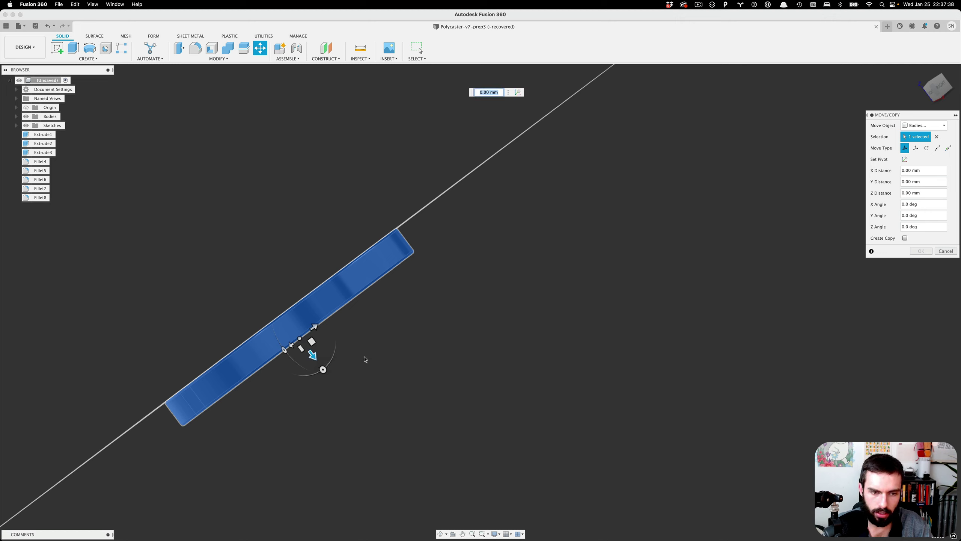
key(BackSpace)
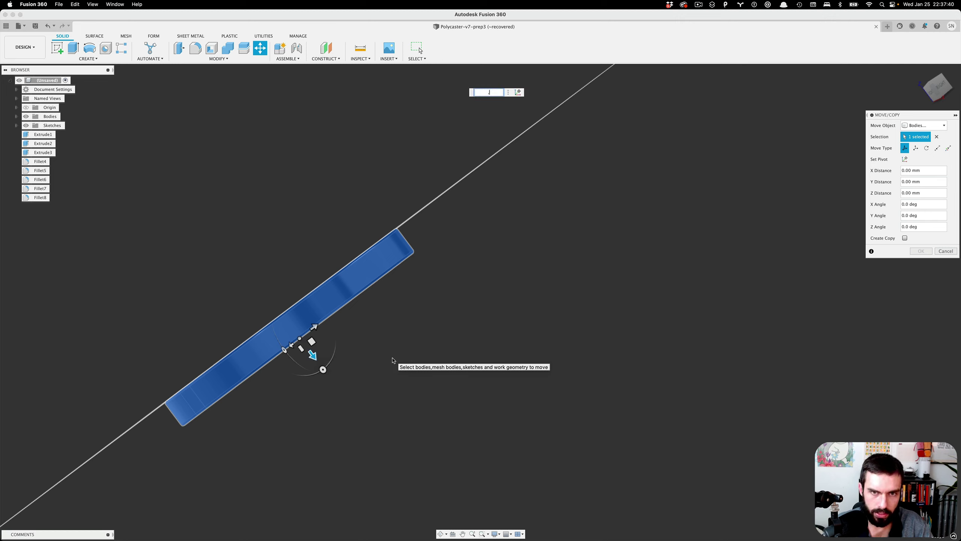
text(2in)
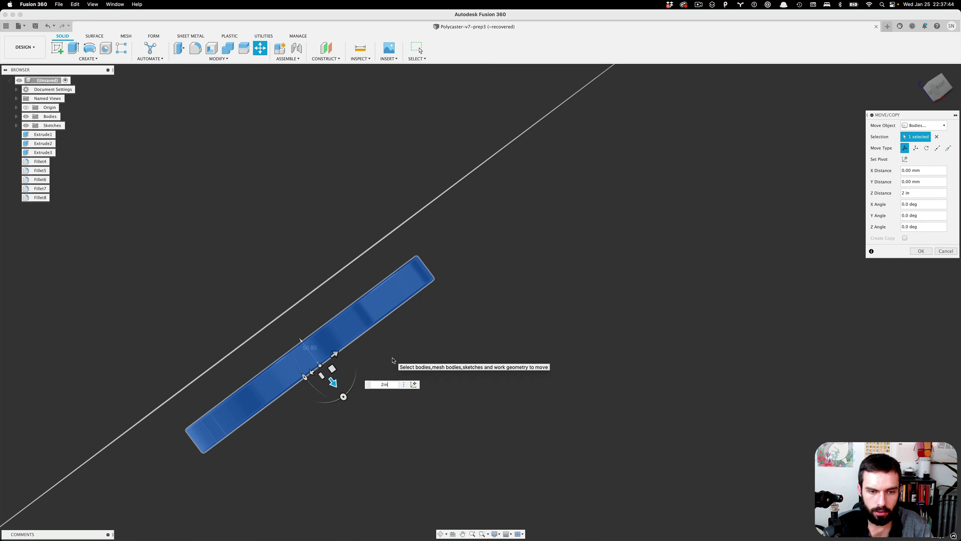
key(Return)
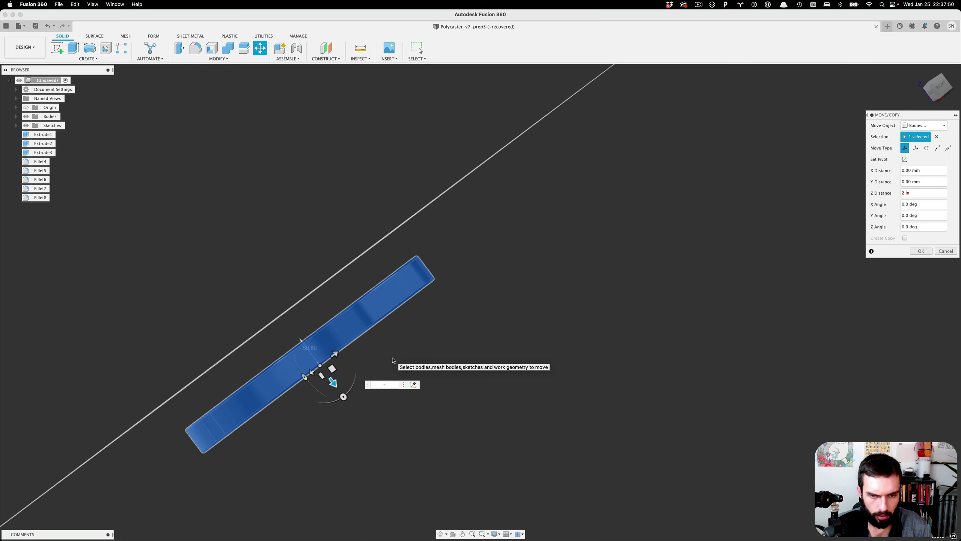
text(-1.6)
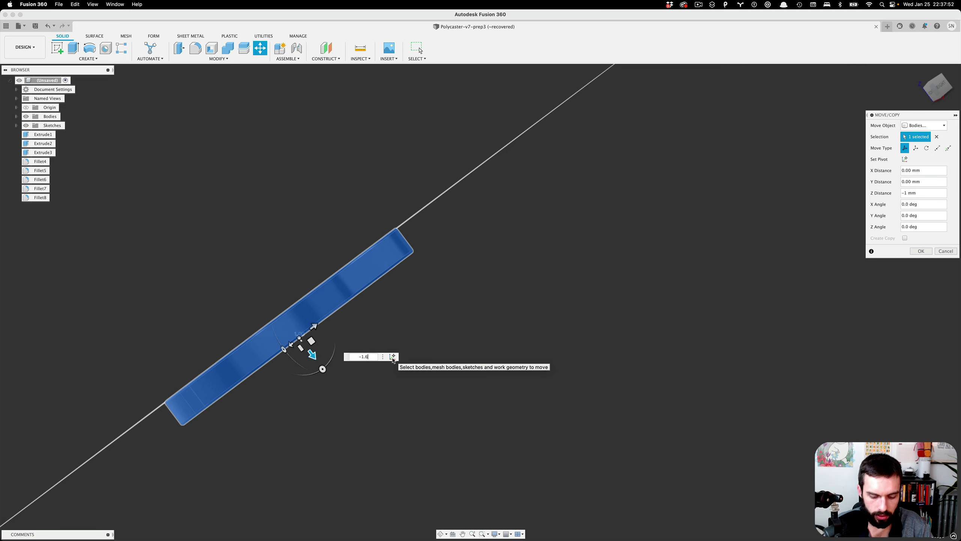
text(6)
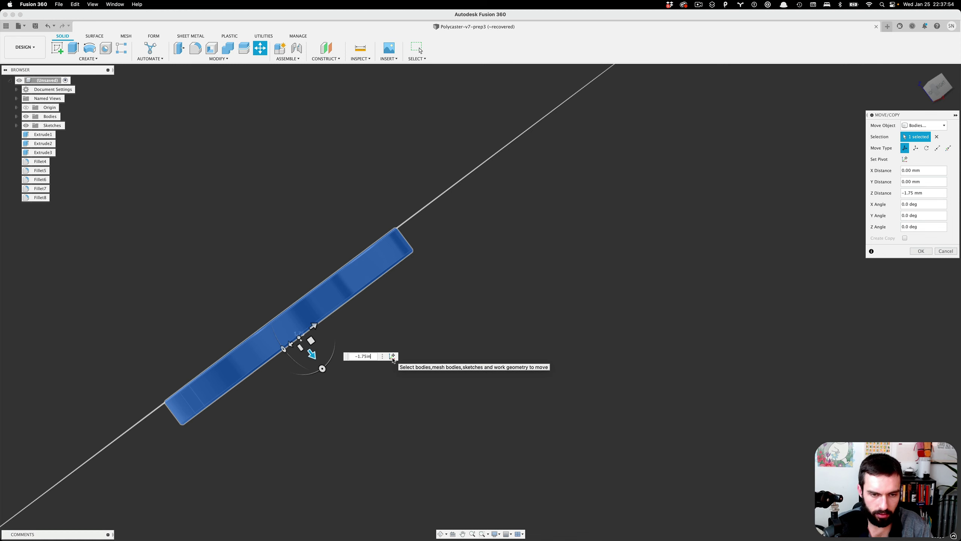
key(Return)
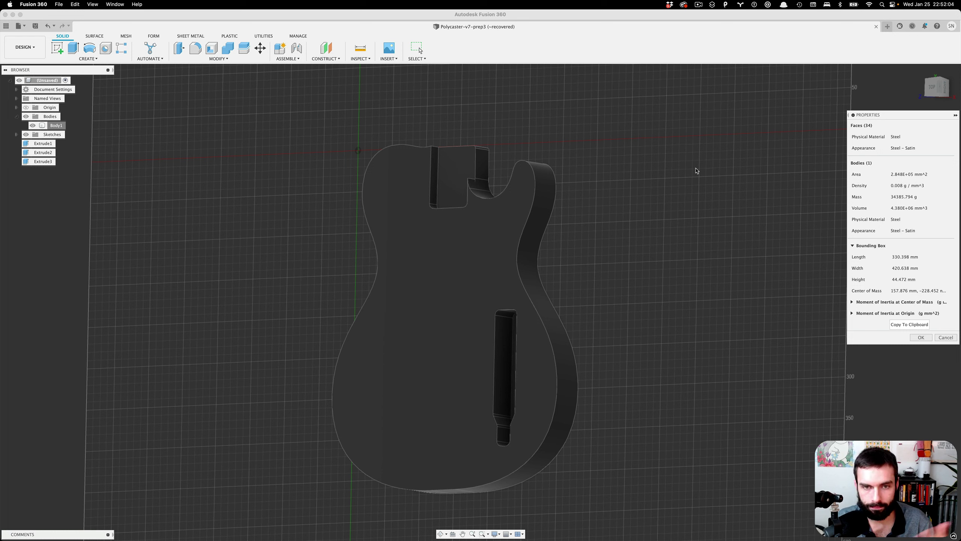
- Open the properties of Body1 and check the length, width and height of its bounding box
shift+middle_drag(635, 219, 613, 223)
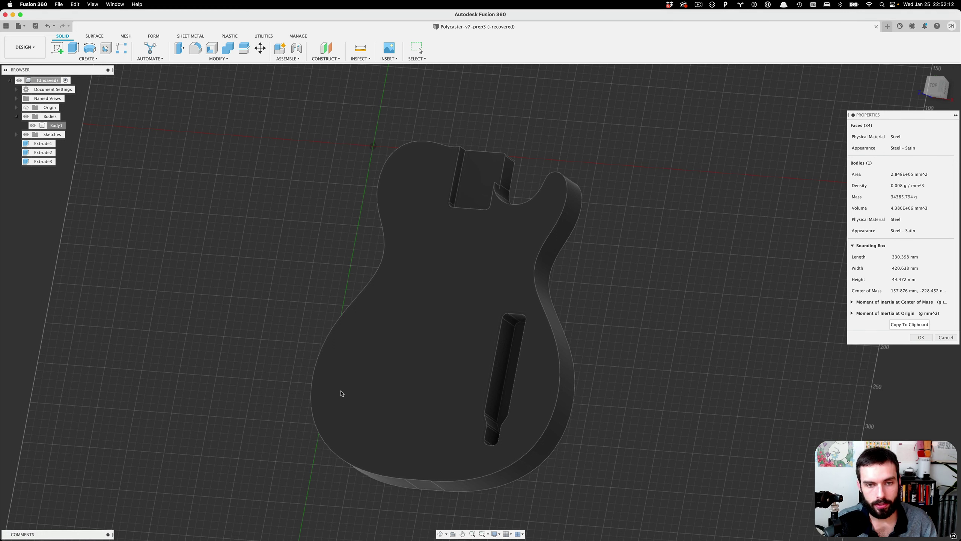
click(418, 48)
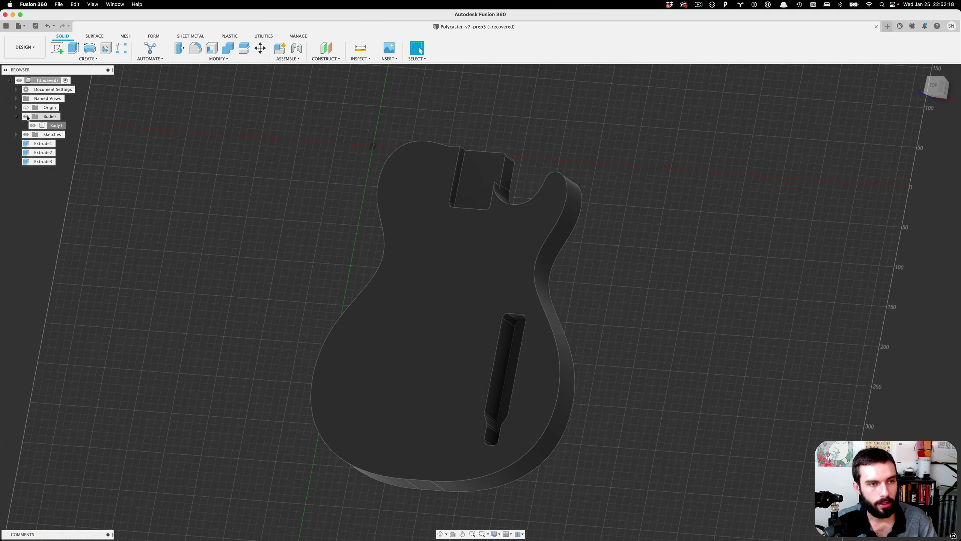
right_click(58, 128)
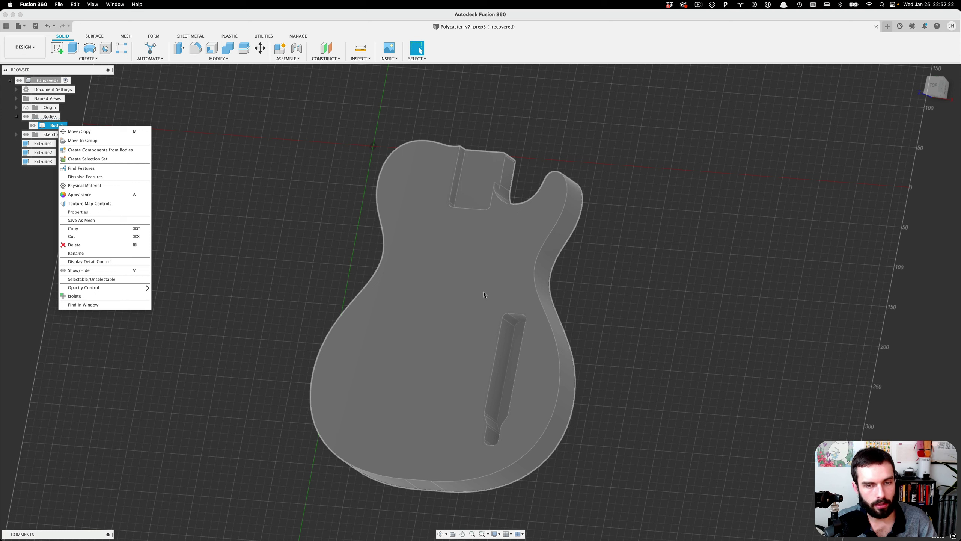
click(103, 212)
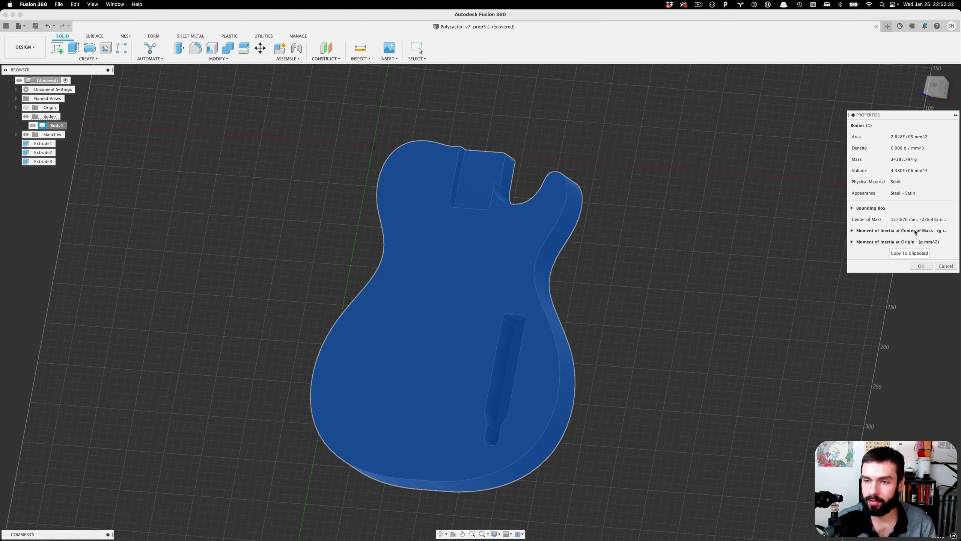
click(852, 209)
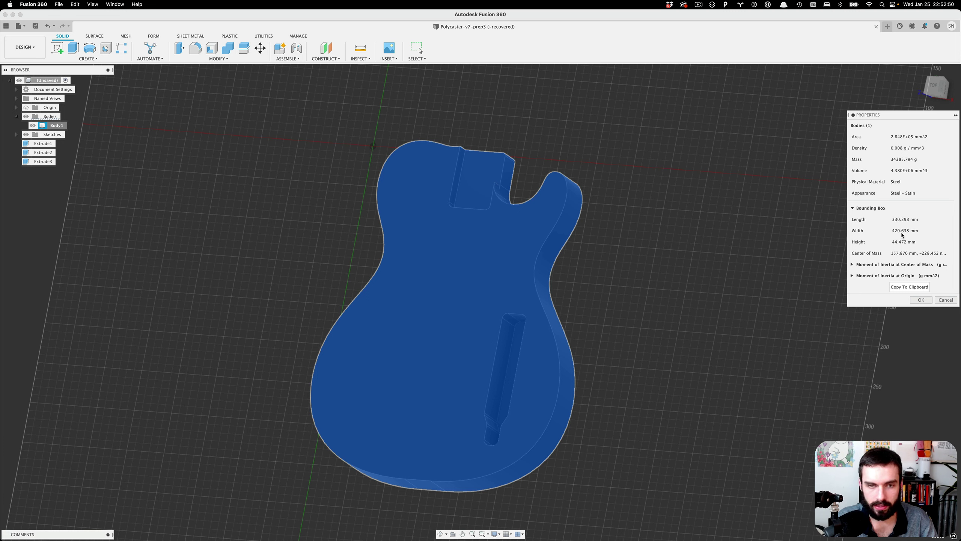
key(super+Tab)
key(Escape)
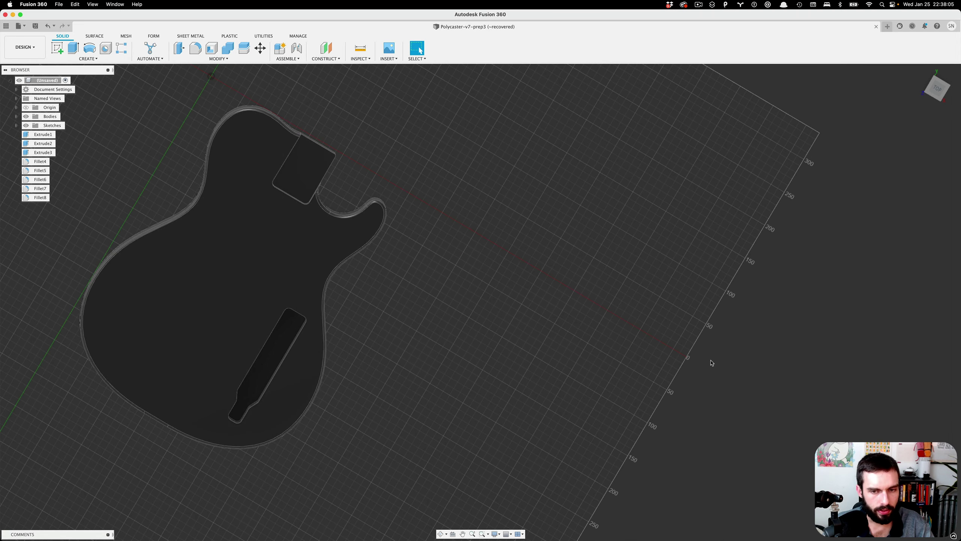
- Inspect the guitar body from above, the sides and the neck end, checking its rounded edges, pockets and position relative to the grid
scroll(712, 363, up, 5)
scroll(711, 363, down, 5)
scroll(390, 339, up, 3)
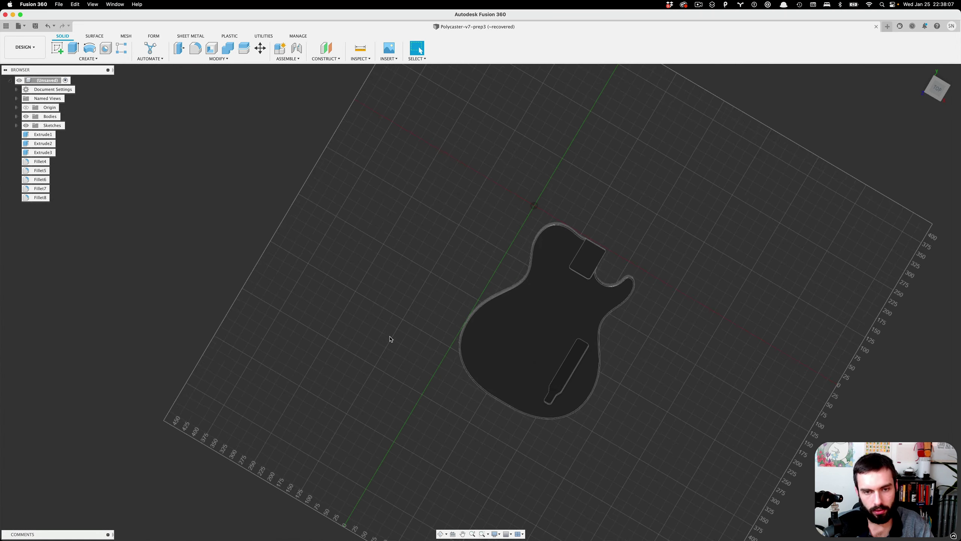
shift+middle_drag(702, 350, 713, 324)
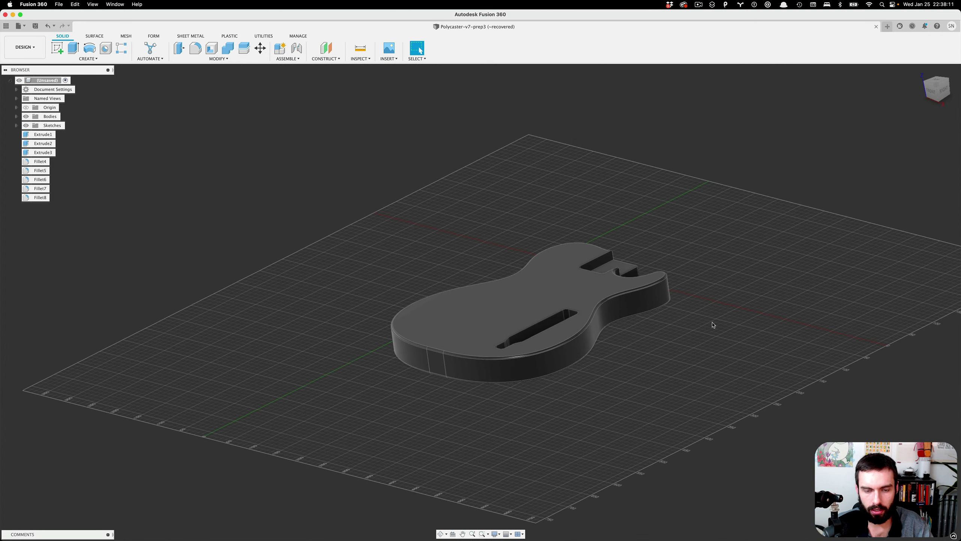
scroll(644, 287, up, 3)
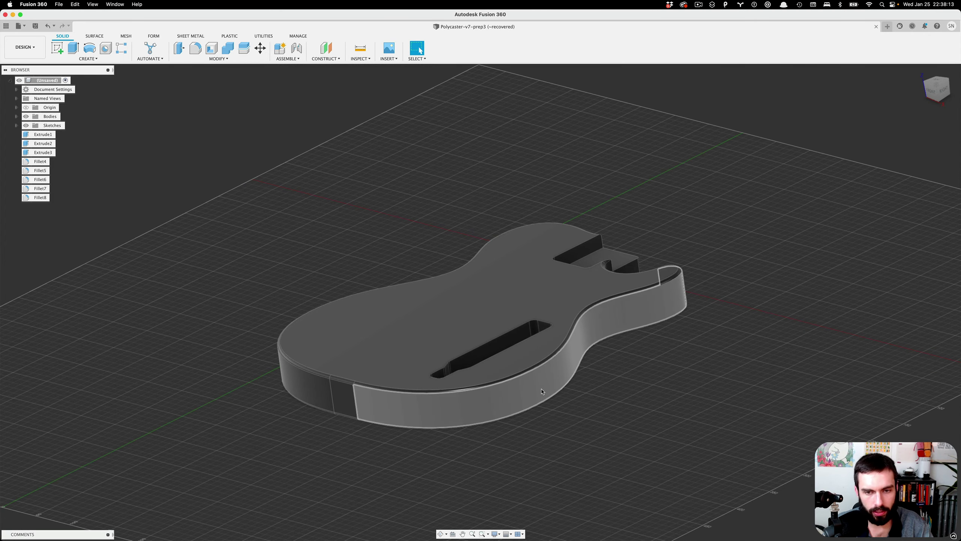
shift+middle_drag(542, 392, 318, 429)
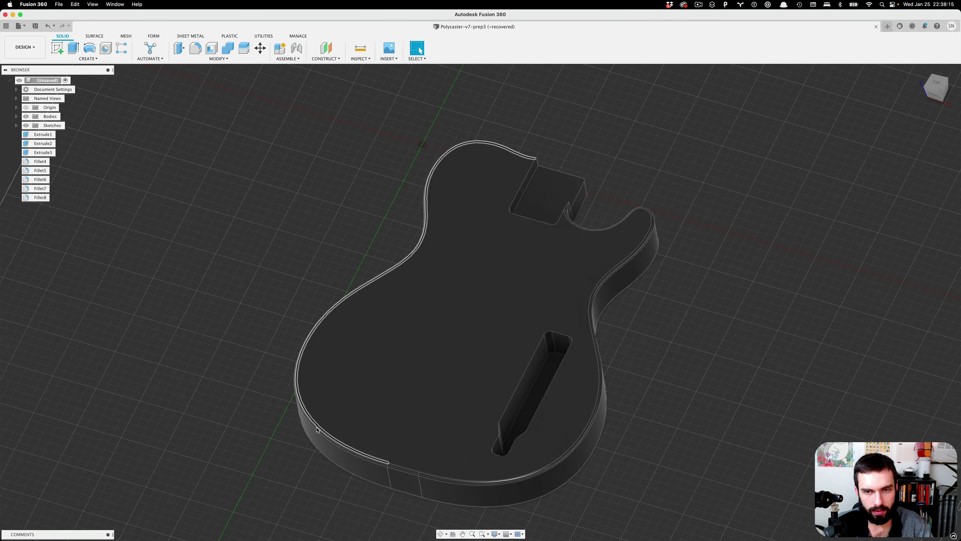
scroll(317, 430, up, 3)
scroll(318, 430, down, 4)
scroll(481, 490, down, 5)
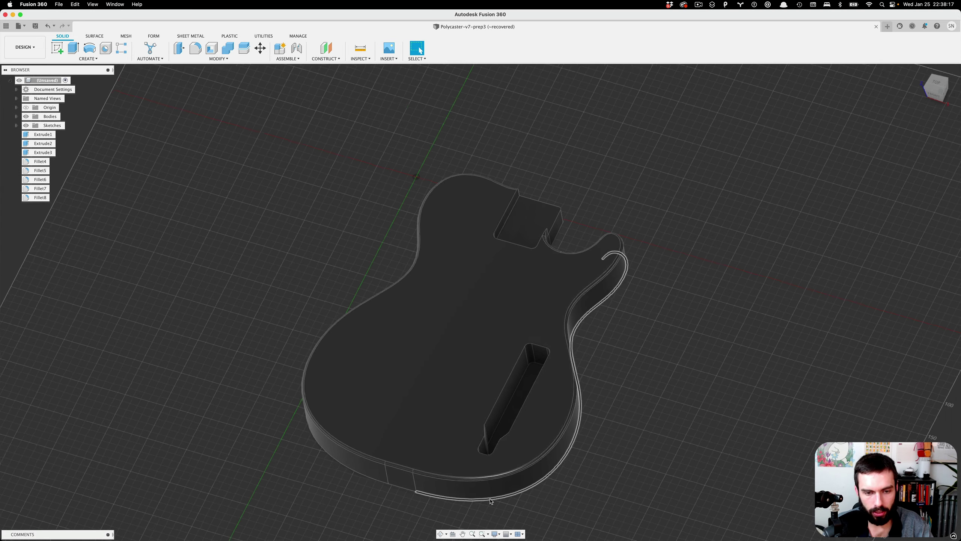
shift+middle_drag(492, 353, 486, 435)
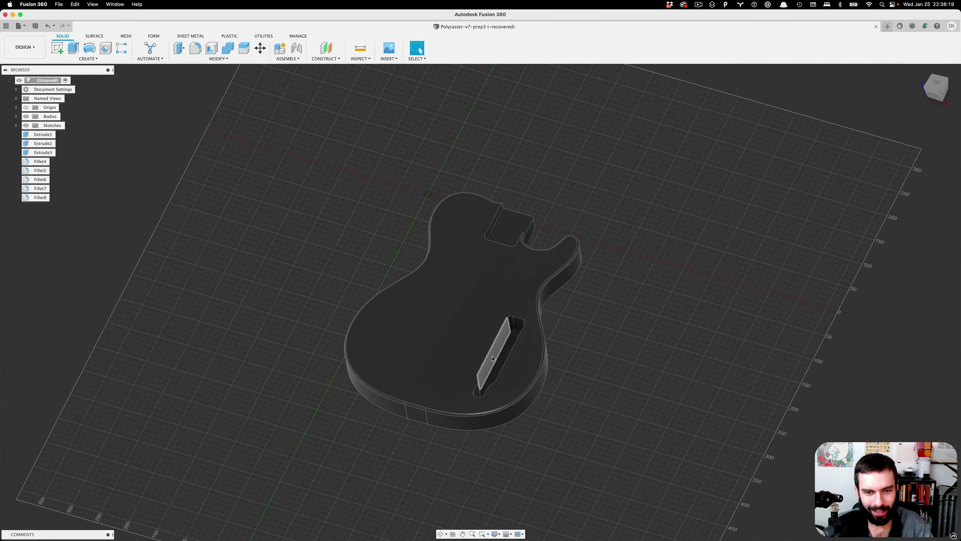
scroll(485, 459, up, 4)
shift+middle_drag(494, 473, 504, 497)
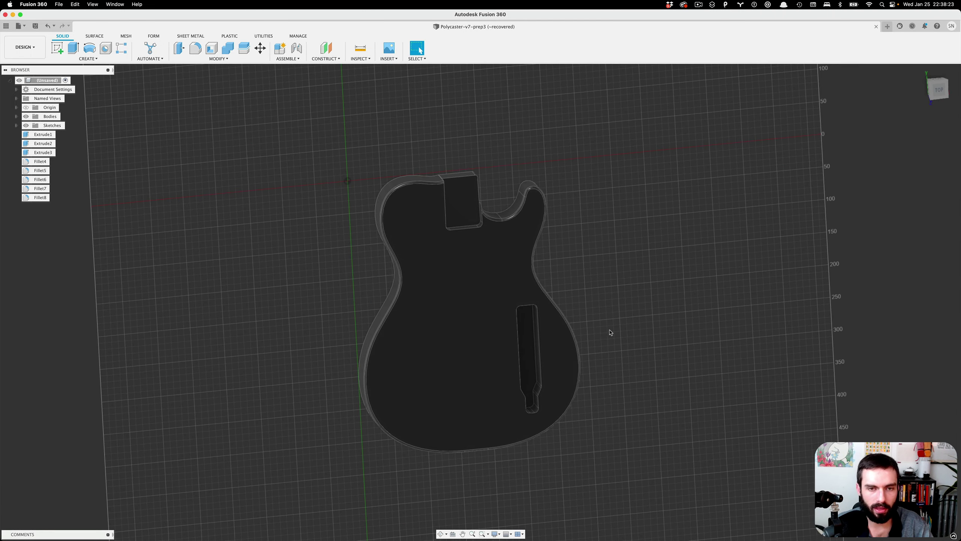
shift+middle_drag(610, 332, 560, 303)
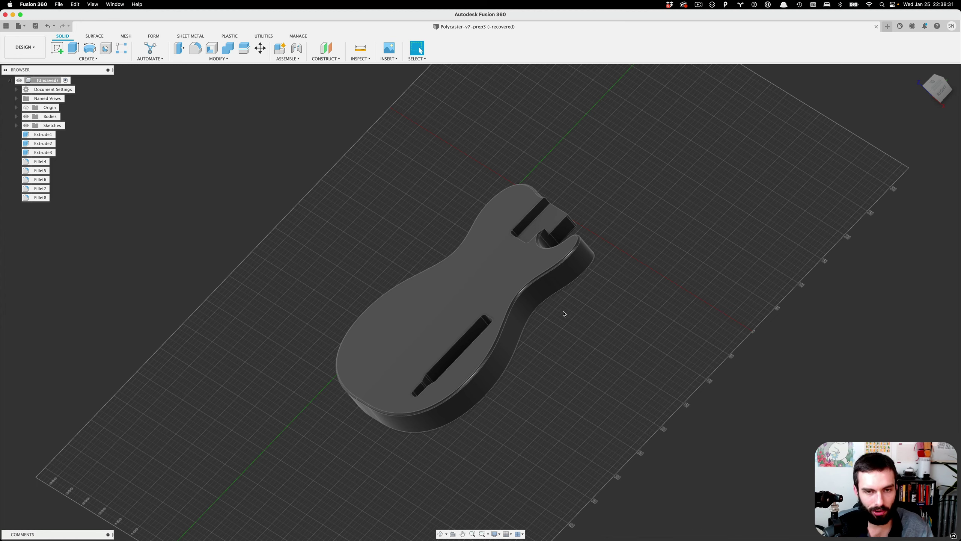
shift+middle_drag(564, 314, 592, 389)
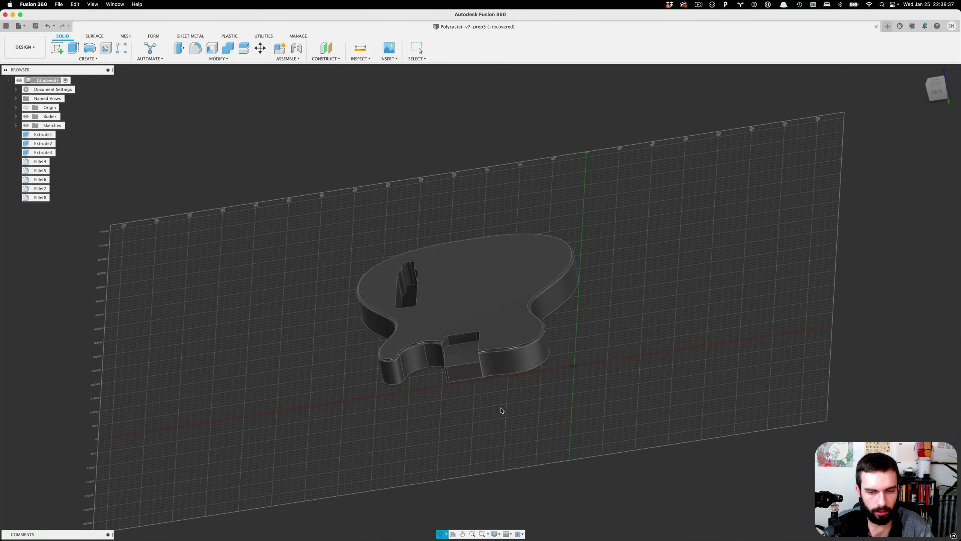
shift+middle_drag(502, 405, 595, 412)
key(Escape)
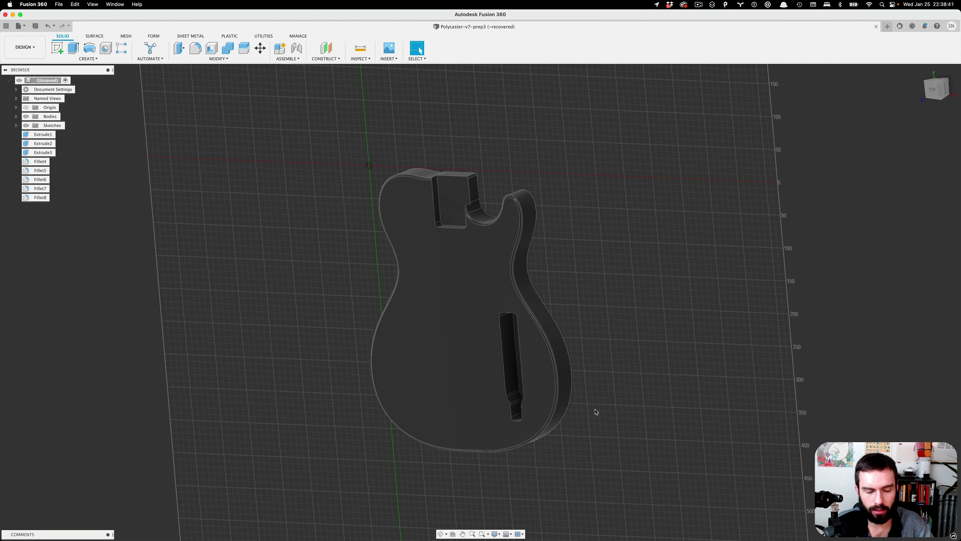
shift+middle_drag(593, 404, 589, 294)
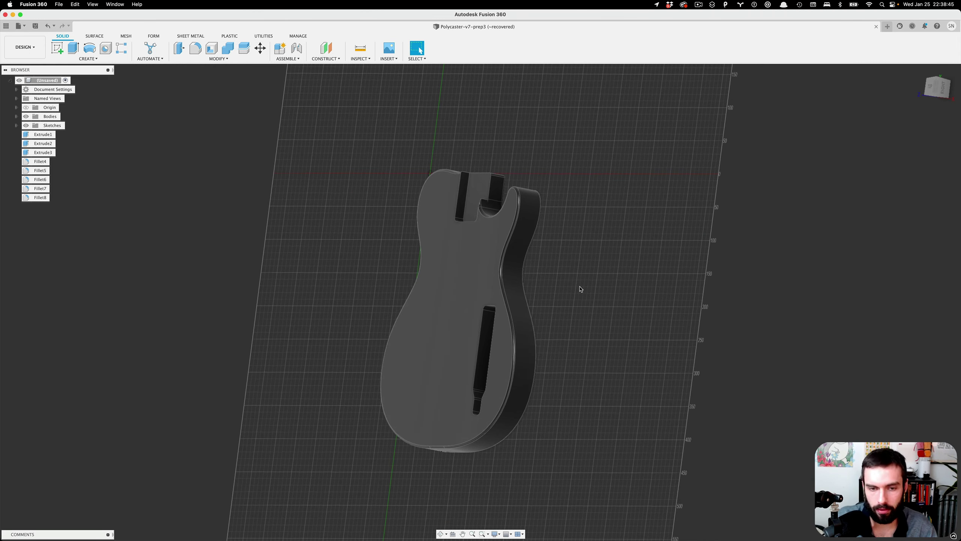
shift+middle_drag(564, 288, 522, 387)
mouse_move(594, 388)
shift+middle_down()
mouse_move(611, 374)
mouse_move(601, 376)
shift+middle_up()
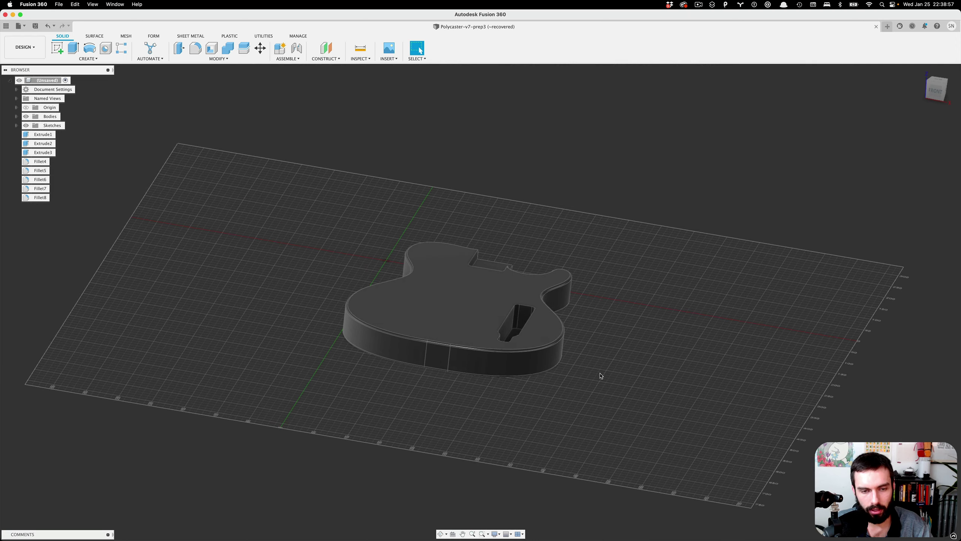
shift+middle_drag(177, 316, 179, 350)
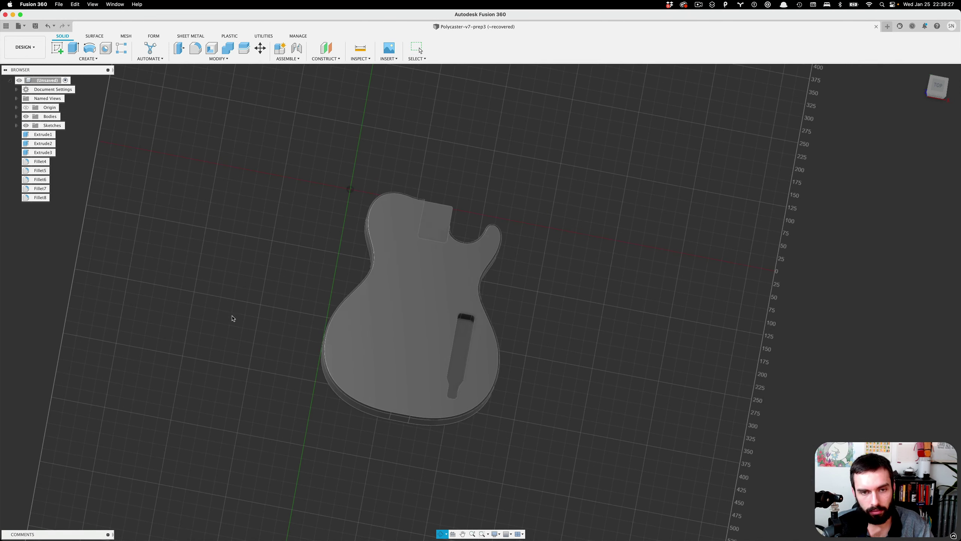
mouse_move(243, 328)
mouse_down()
mouse_move(238, 337)
mouse_move(224, 282)
mouse_move(238, 328)
mouse_up()
key(Escape)
mouse_move(558, 256)
shift+middle_down()
mouse_move(538, 251)
mouse_move(542, 259)
shift+middle_up()
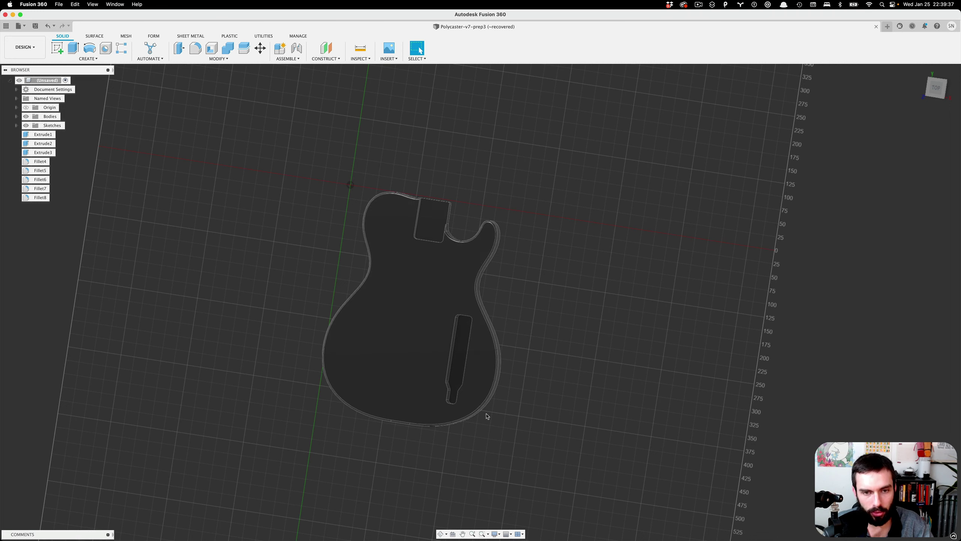
shift+middle_drag(558, 337, 568, 339)
shift+middle_drag(551, 266, 534, 256)
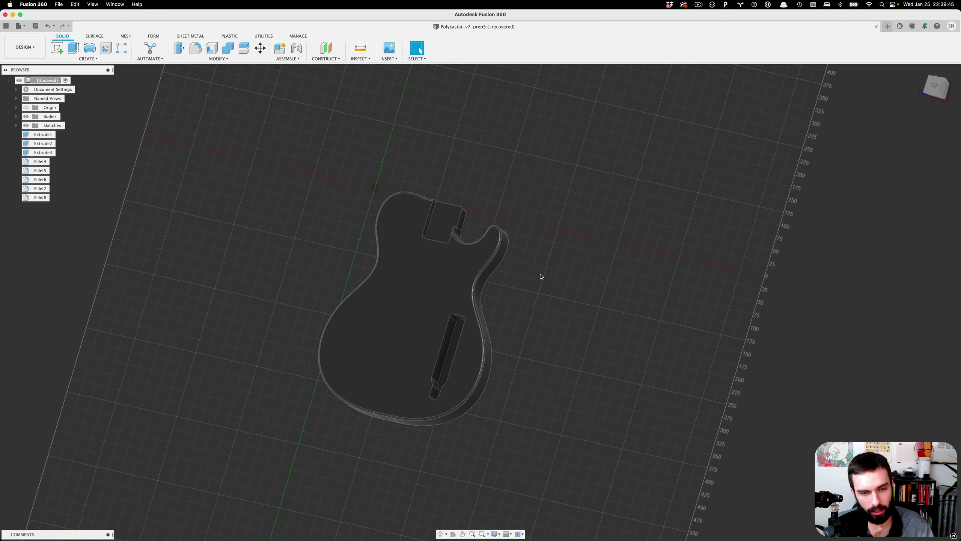
shift+middle_drag(537, 281, 549, 283)
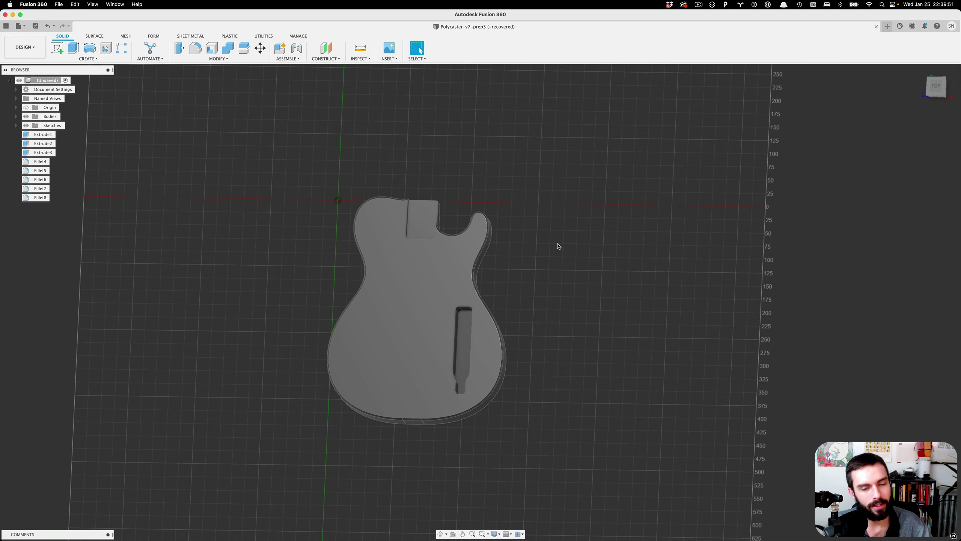
shift+middle_drag(558, 246, 463, 188)
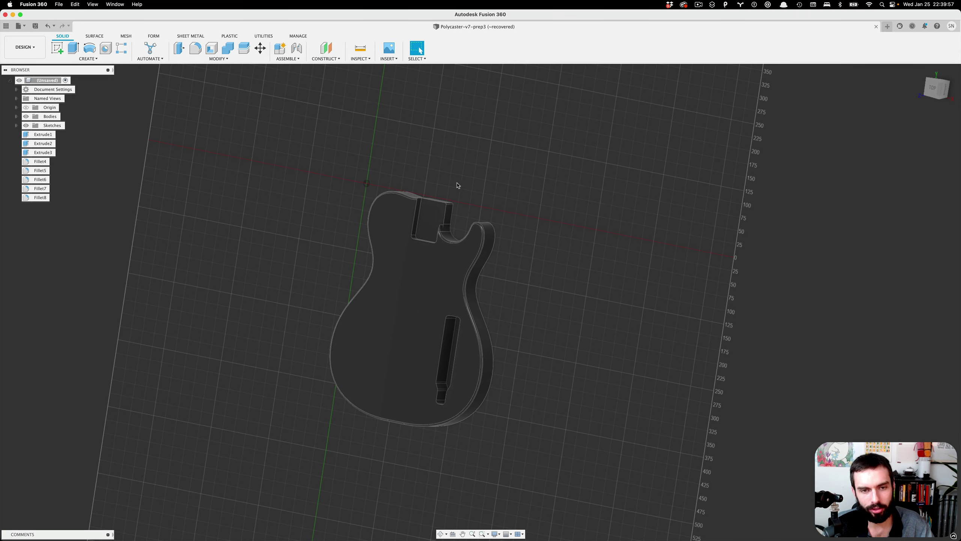
scroll(391, 265, up, 4)
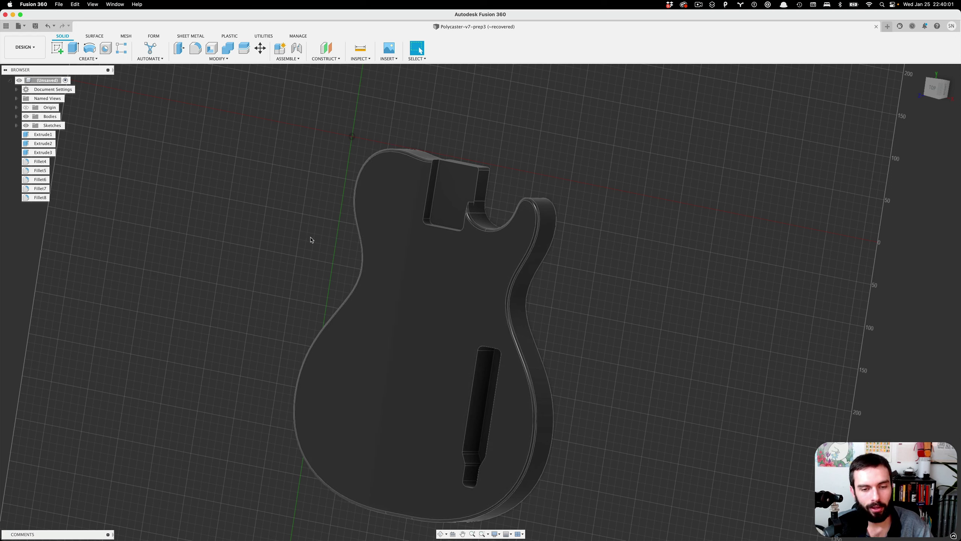
scroll(445, 409, down, 3)
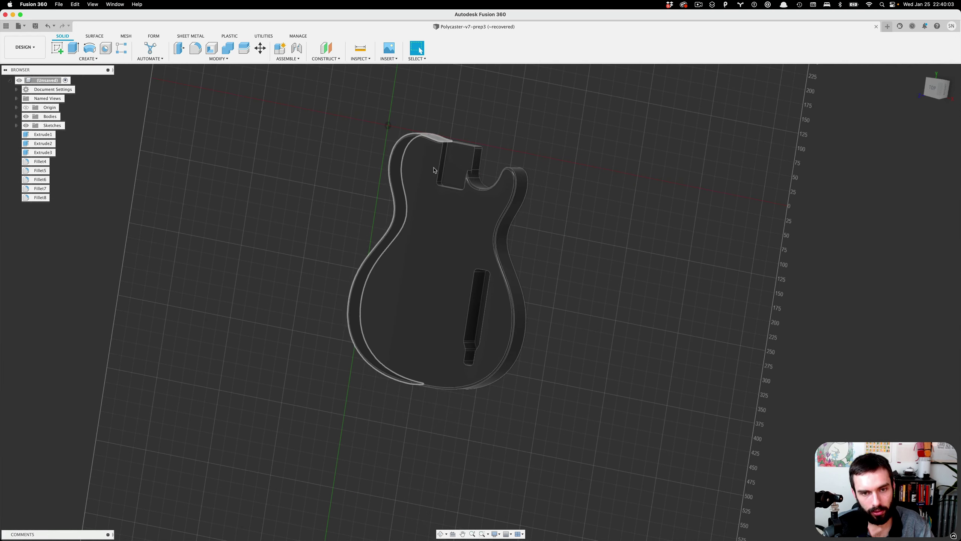
scroll(438, 159, up, 3)
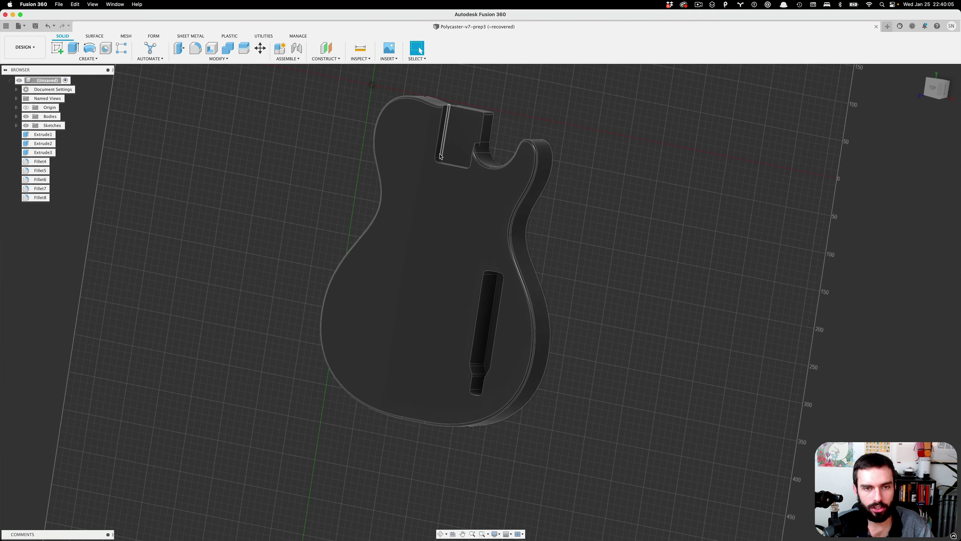
mouse_move(433, 187)
shift+middle_down()
mouse_move(430, 204)
mouse_move(560, 206)
mouse_move(307, 256)
mouse_move(373, 242)
mouse_move(408, 218)
mouse_move(414, 183)
shift+middle_up()
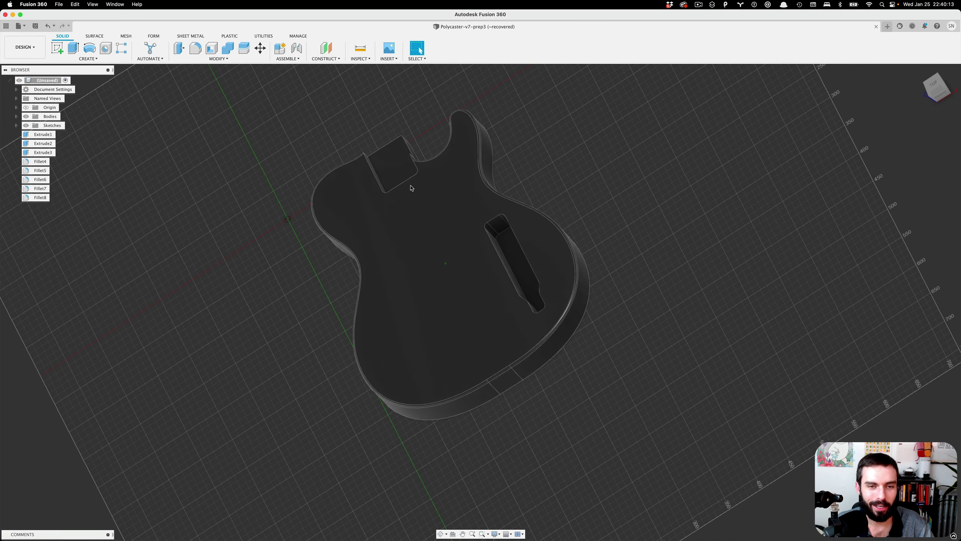
scroll(515, 398, down, 3)
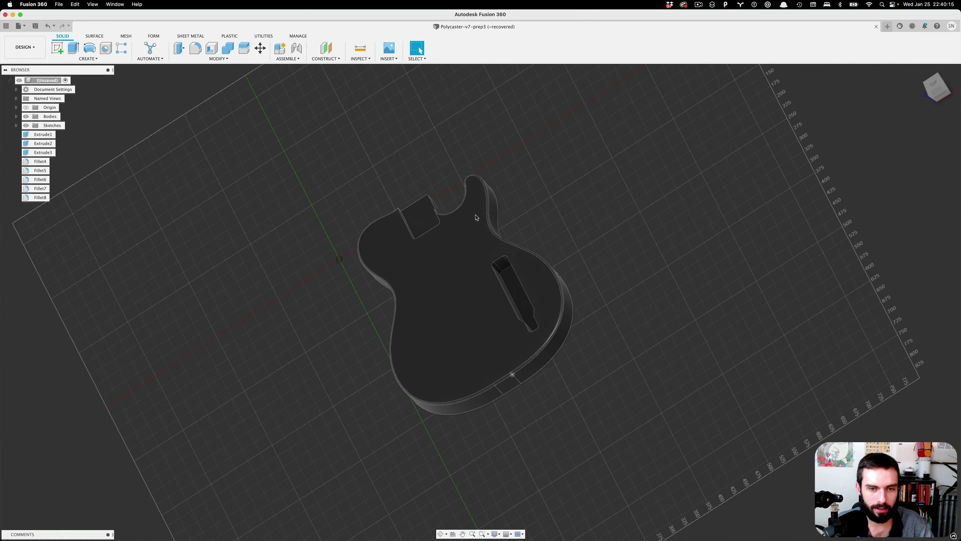
scroll(466, 308, up, 3)
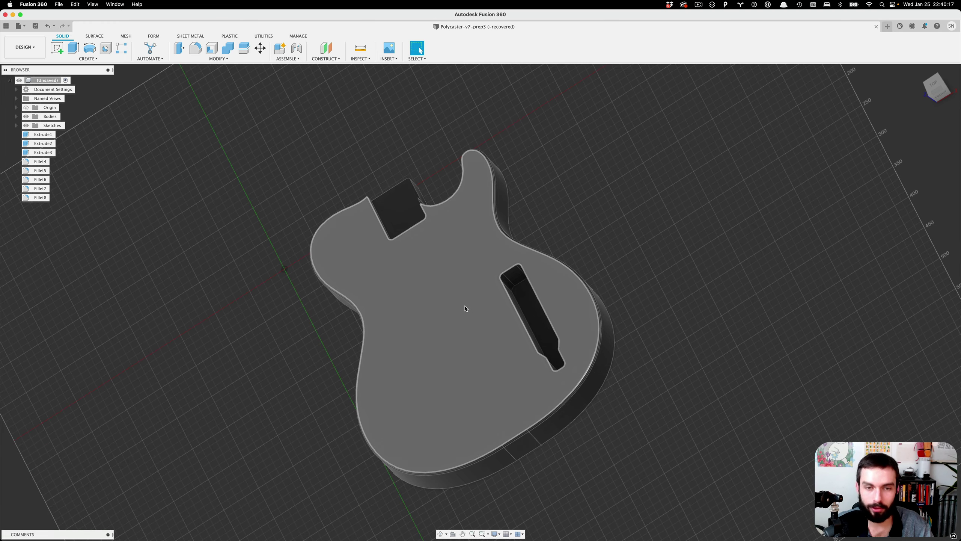